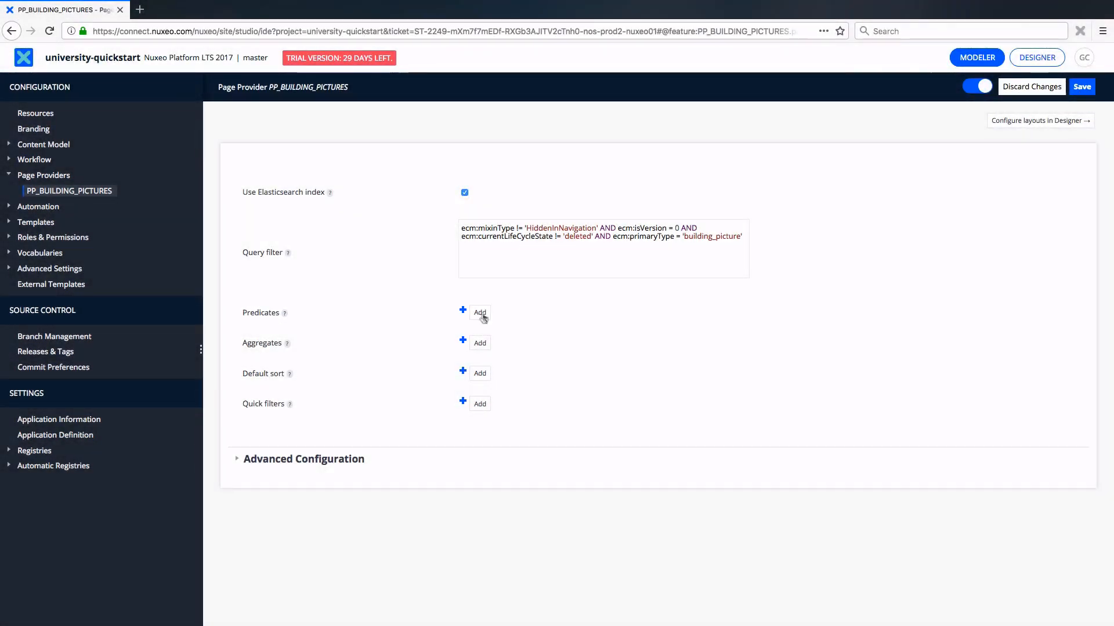
Add a predicate to the page provider on the building_picture:project_code field, using the = operator
left_click(481, 318)
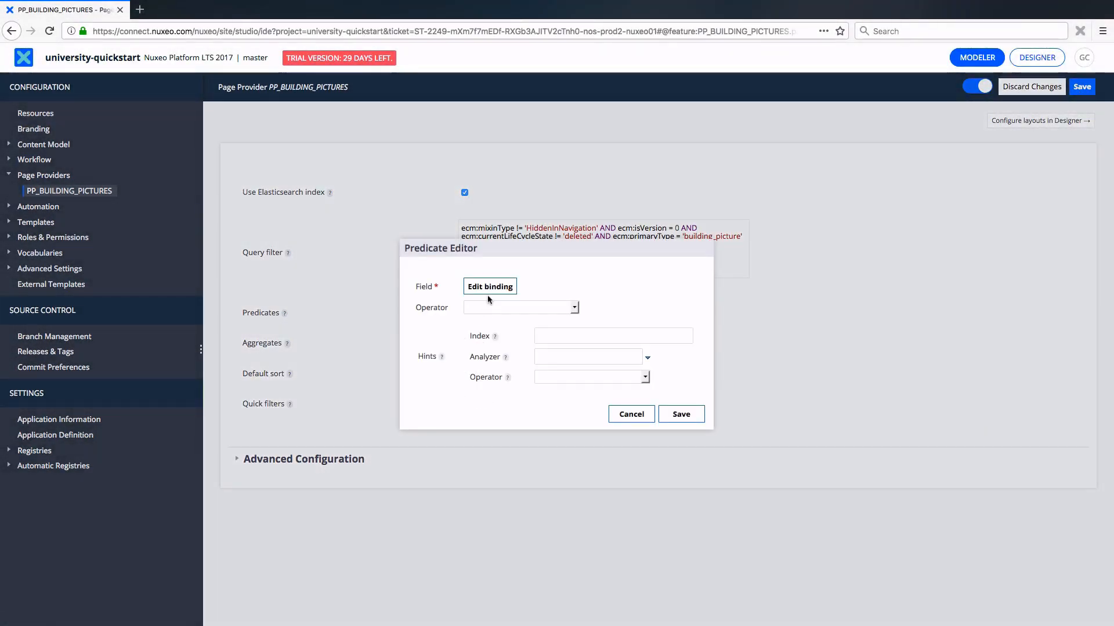
left_click(489, 287)
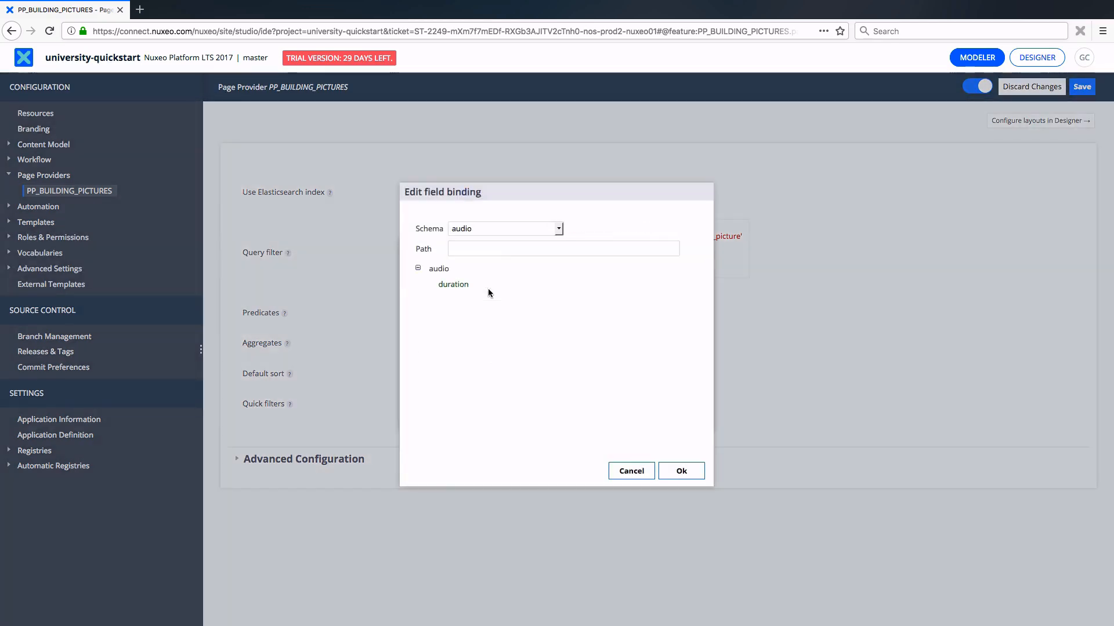
left_click(509, 228)
left_click(507, 256)
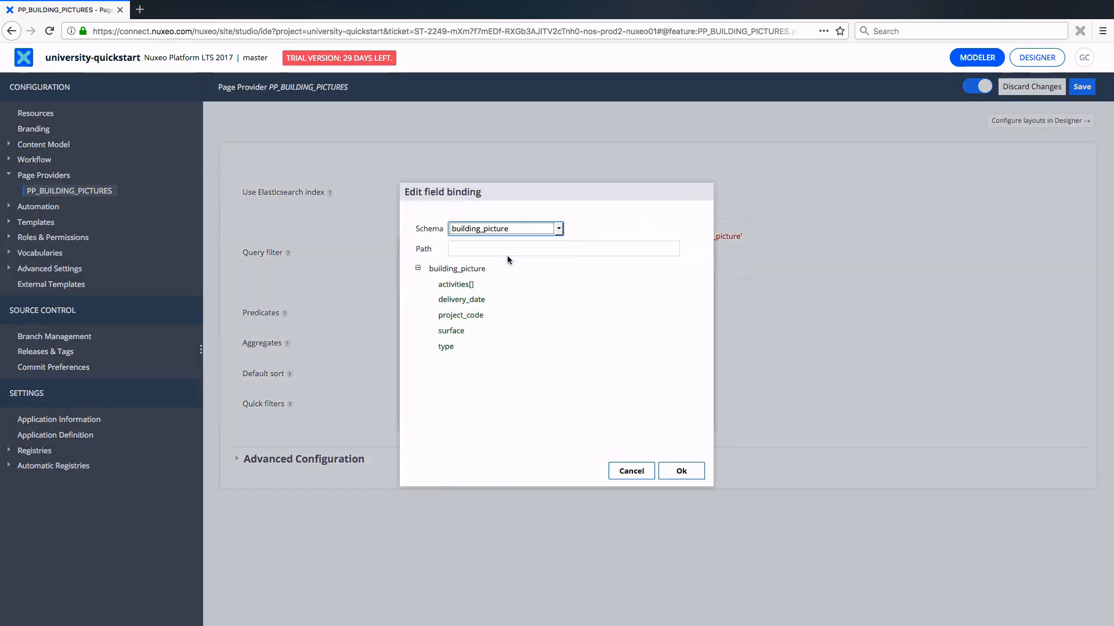
left_click(472, 316)
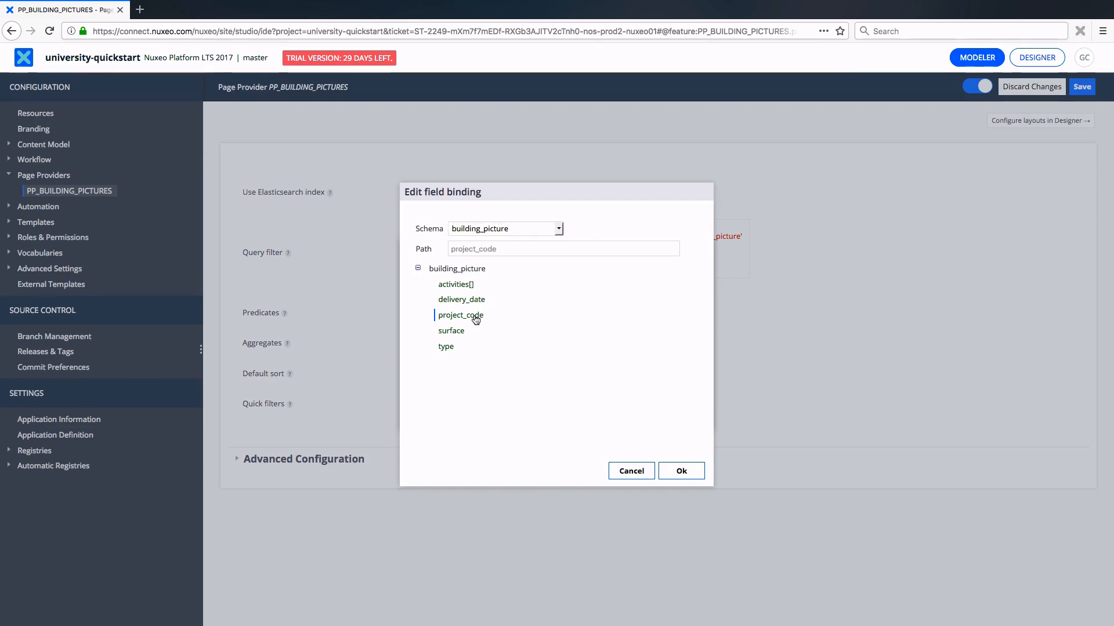
left_click(678, 472)
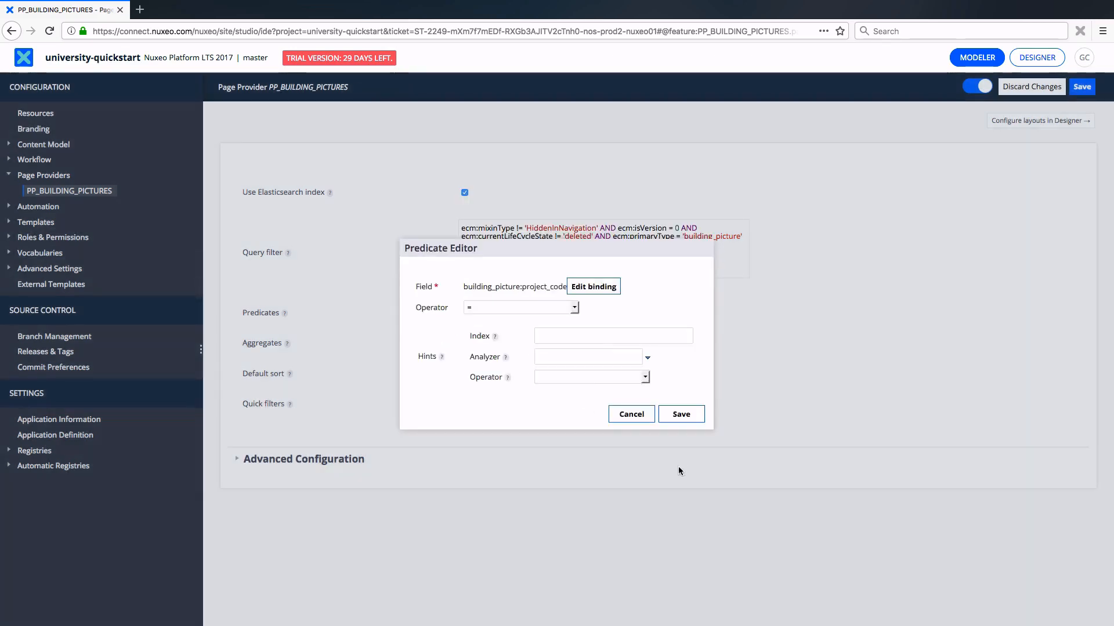
left_click(574, 308)
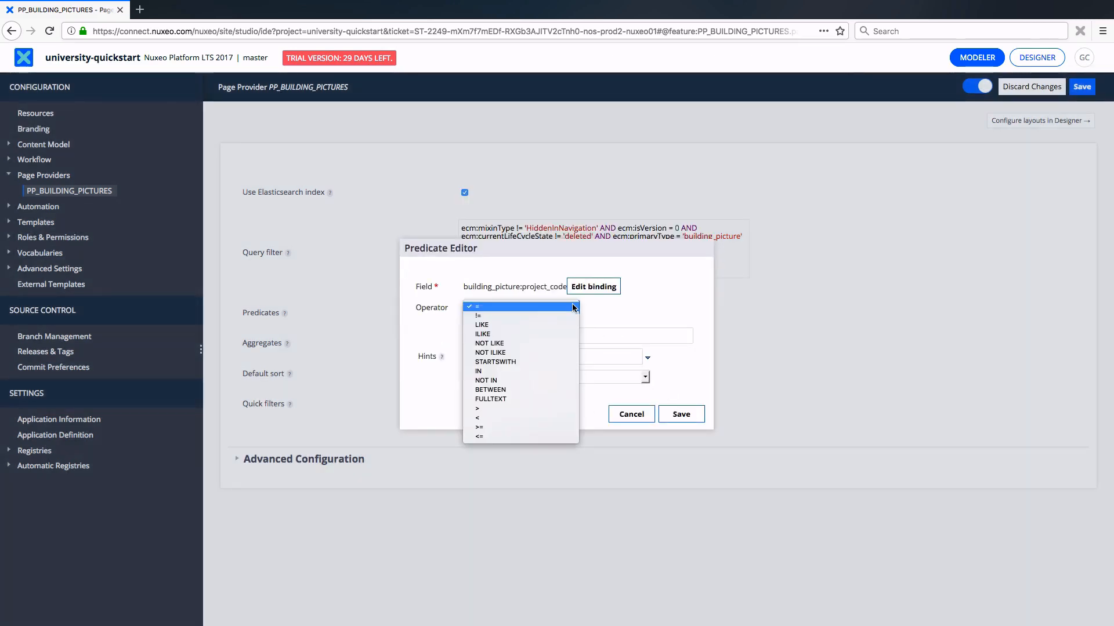
left_click(575, 308)
left_click(440, 356)
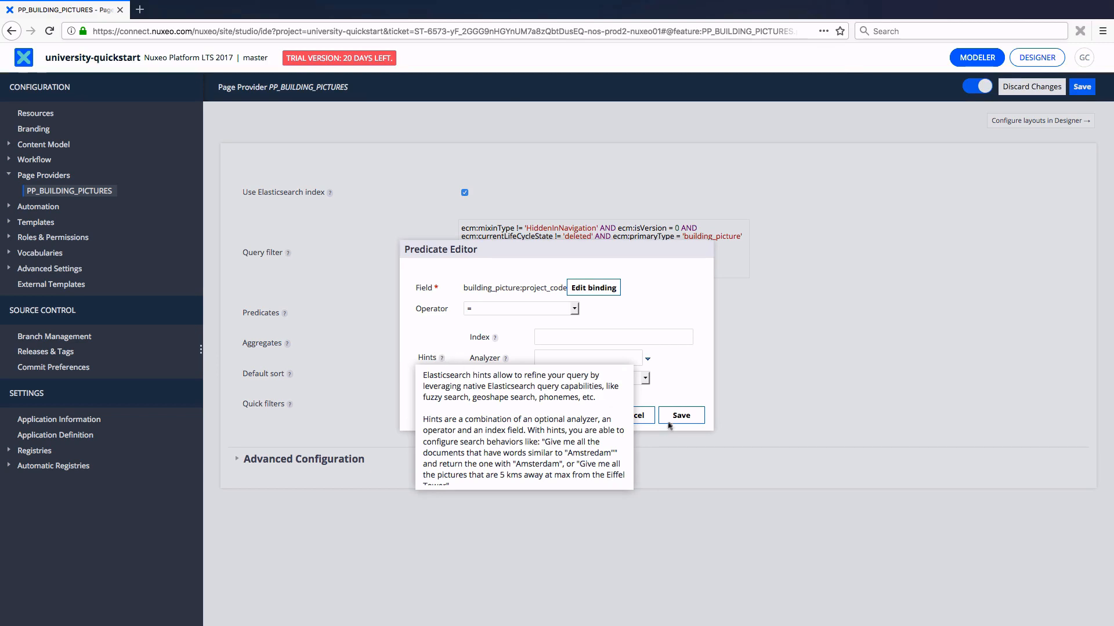
left_click(674, 416)
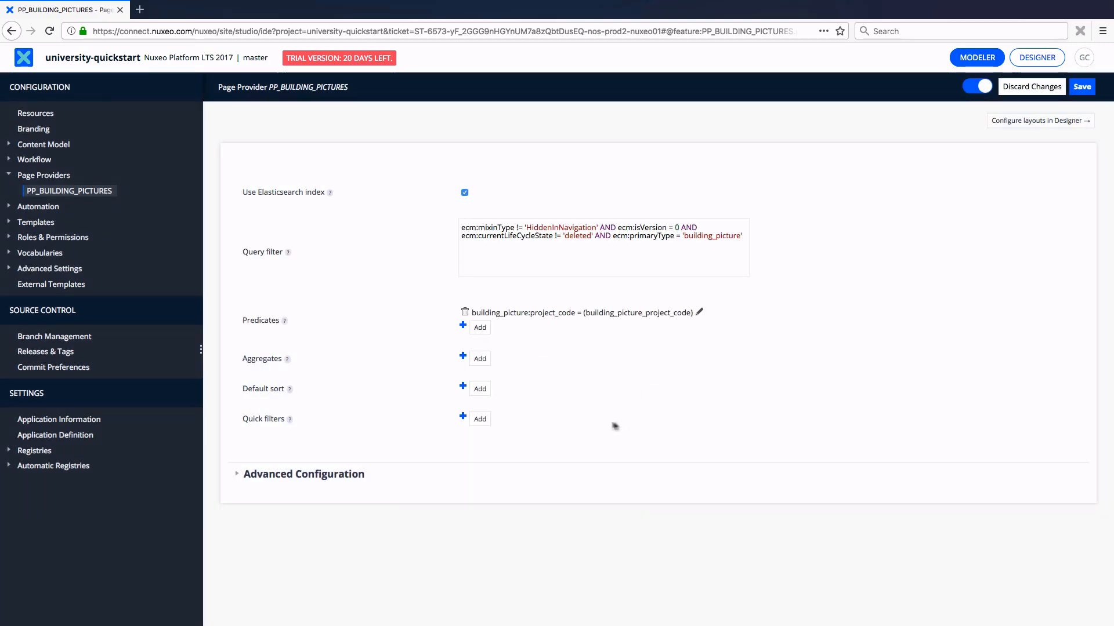
Add a Date Range aggregate on building_picture:delivery_date with format "dd-MM-yyy" and the ranges Last year, Last month and Last week
left_click(480, 360)
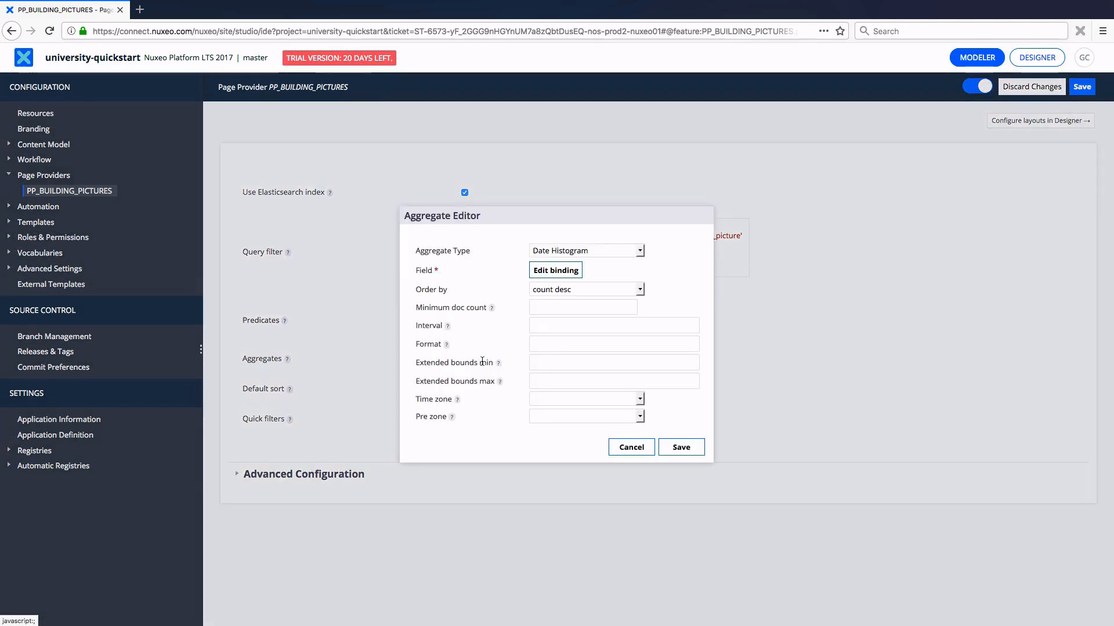
left_click(566, 254)
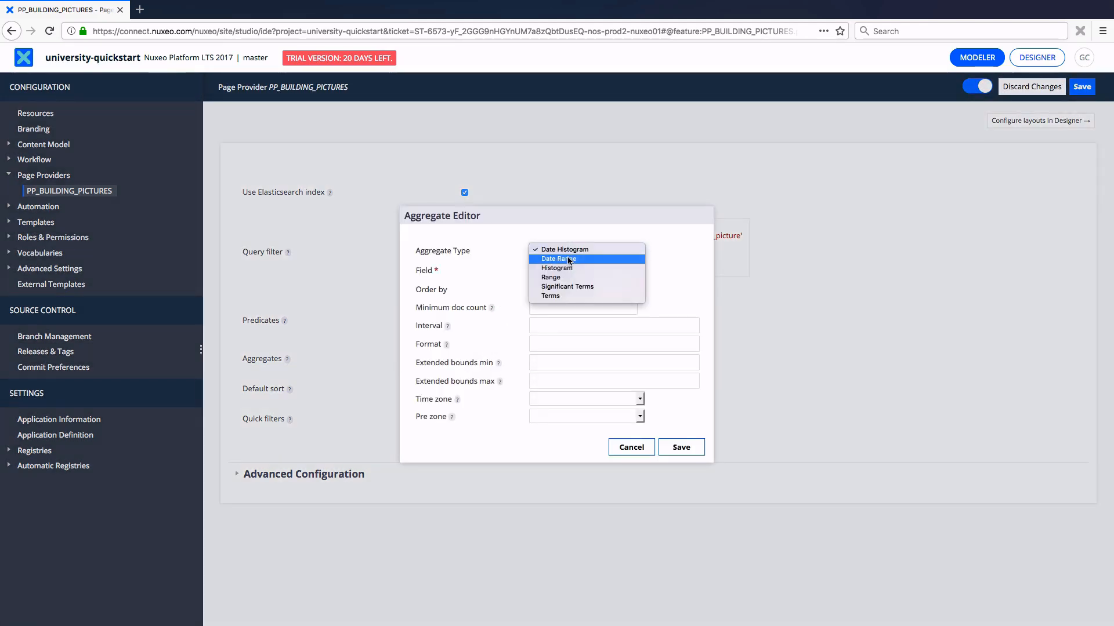
left_click(567, 259)
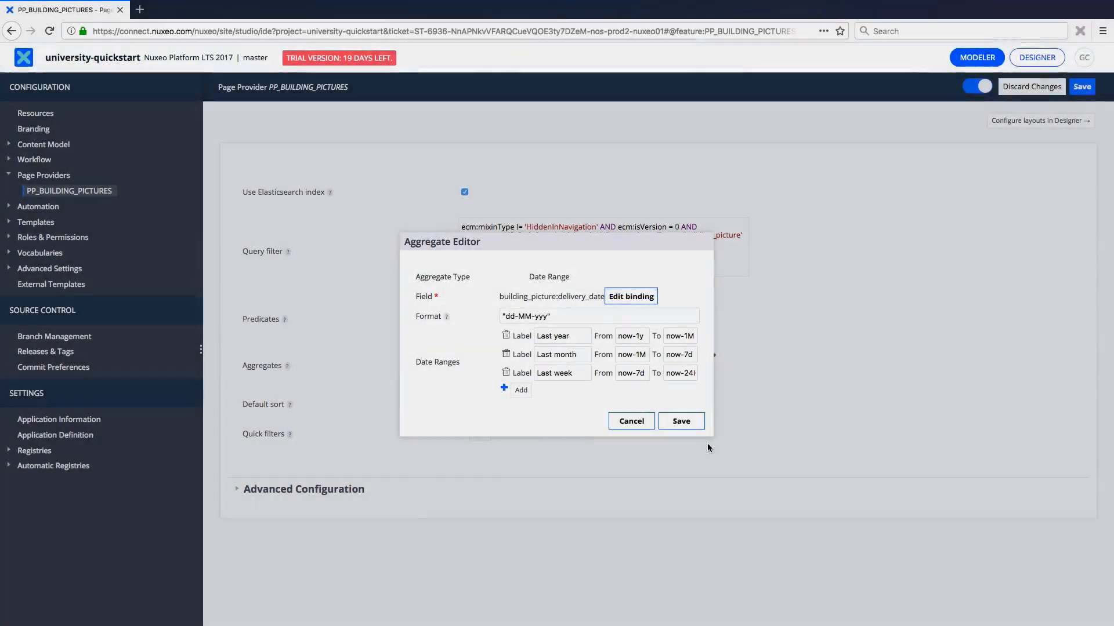
left_click(680, 421)
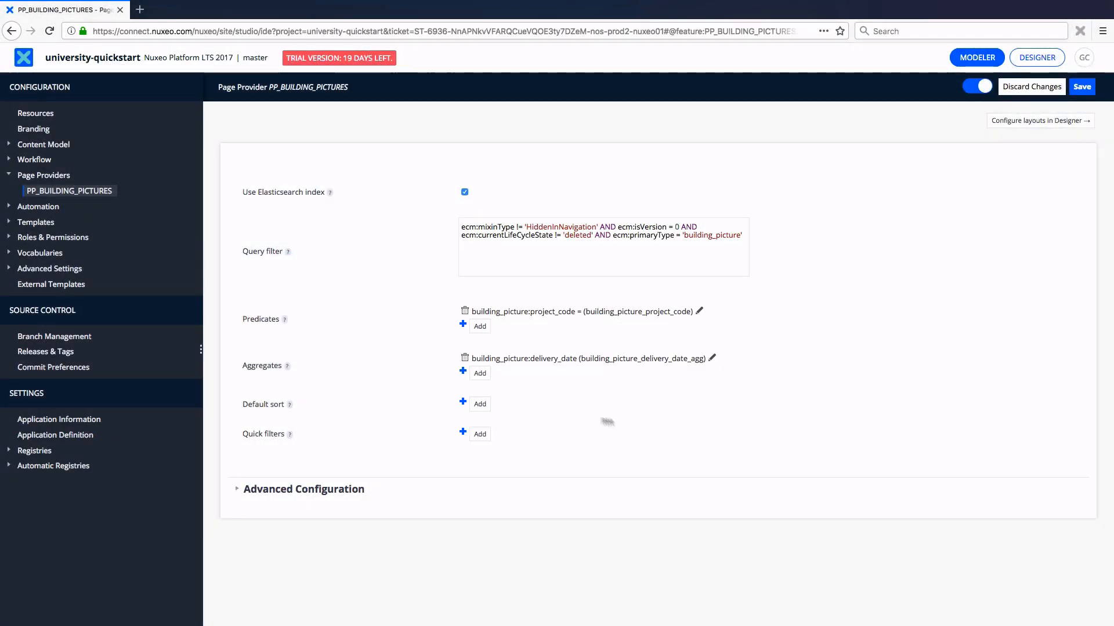
Add a Terms aggregate to the page provider on the building_picture:type field
left_click(480, 373)
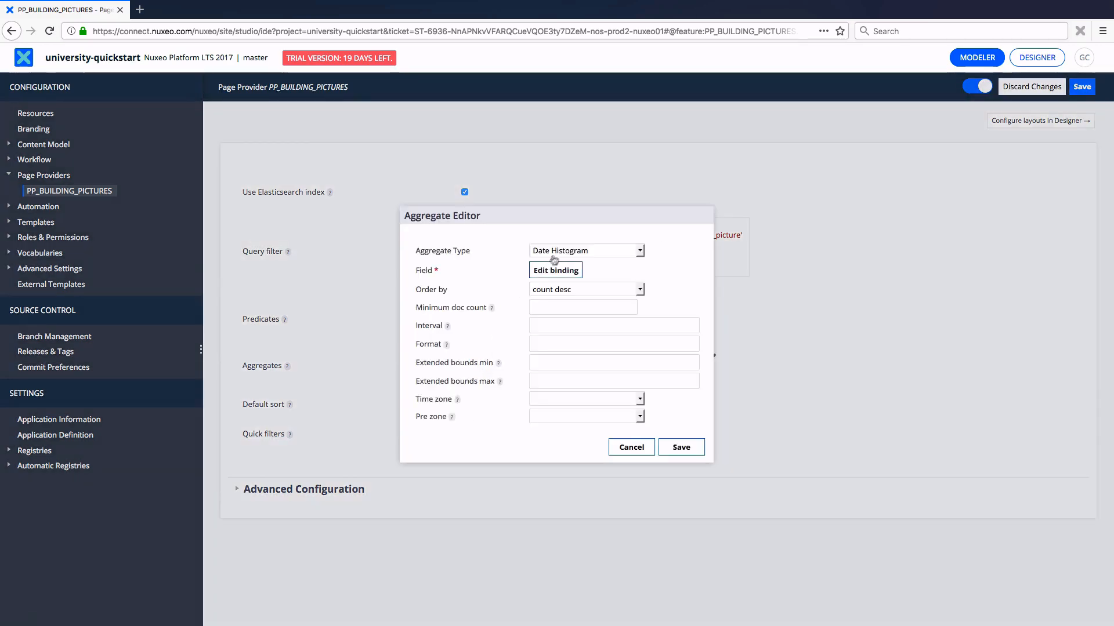
left_click(560, 250)
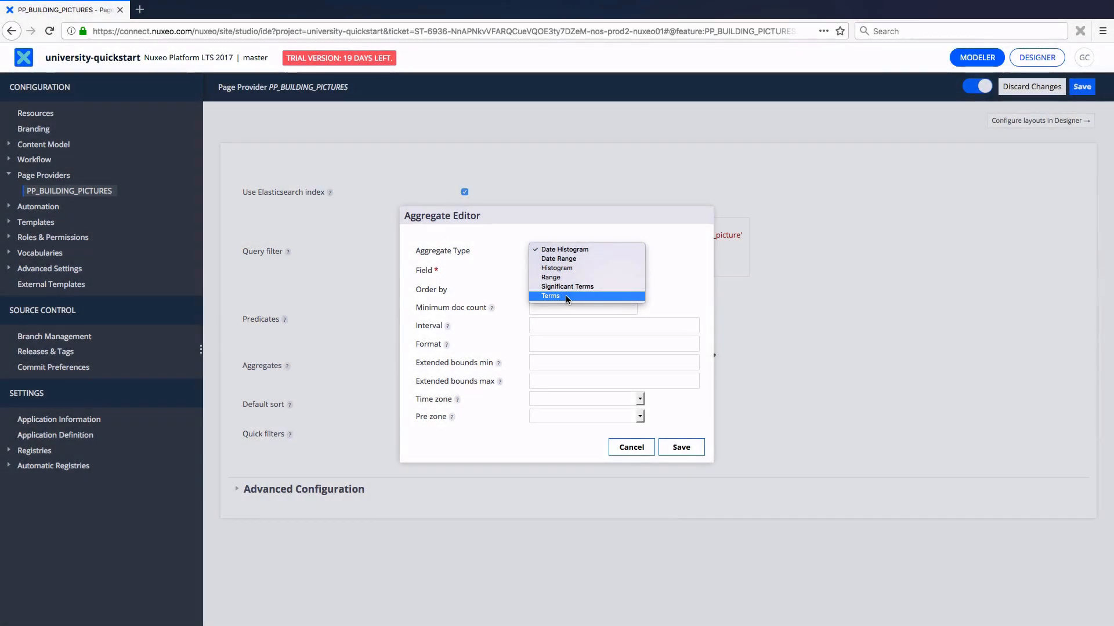
left_click(567, 297)
left_click(560, 269)
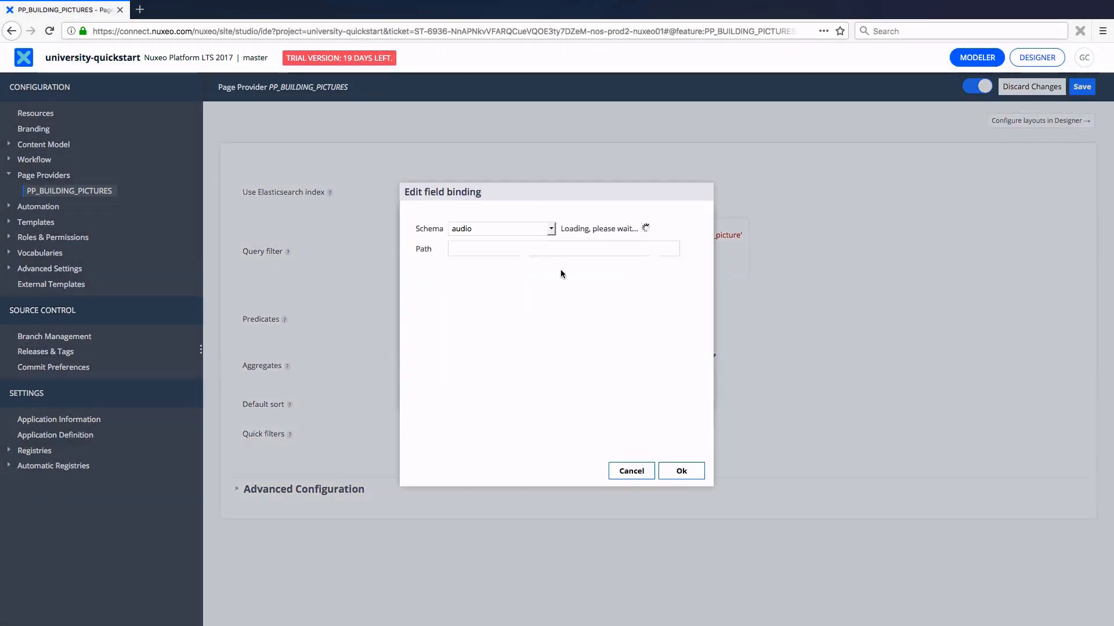
left_click(551, 229)
left_click(545, 255)
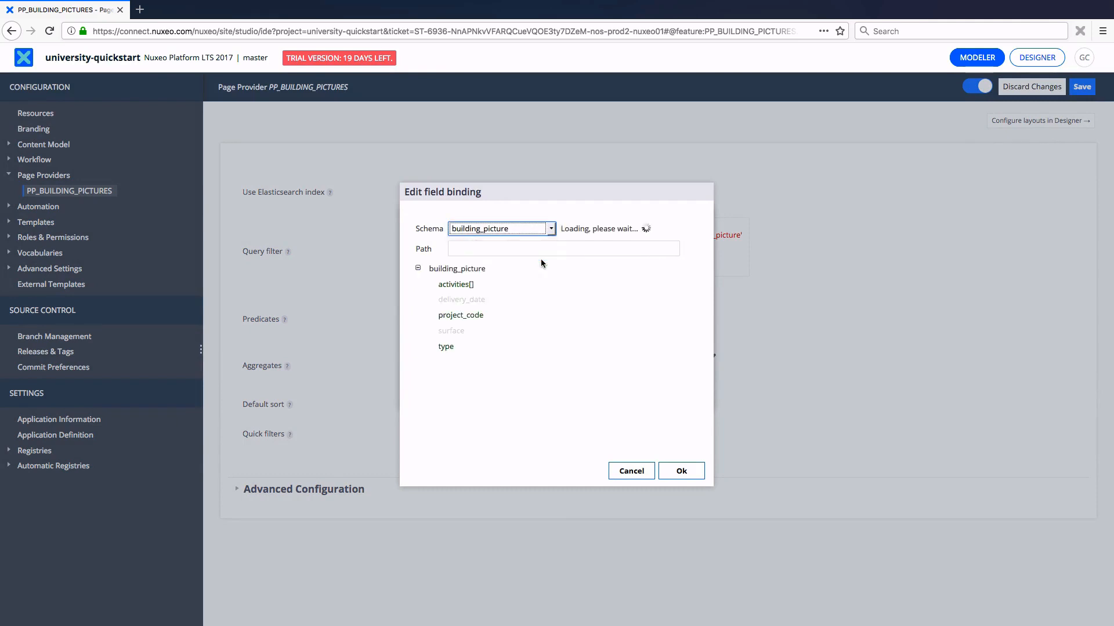
left_click(446, 348)
left_click(676, 474)
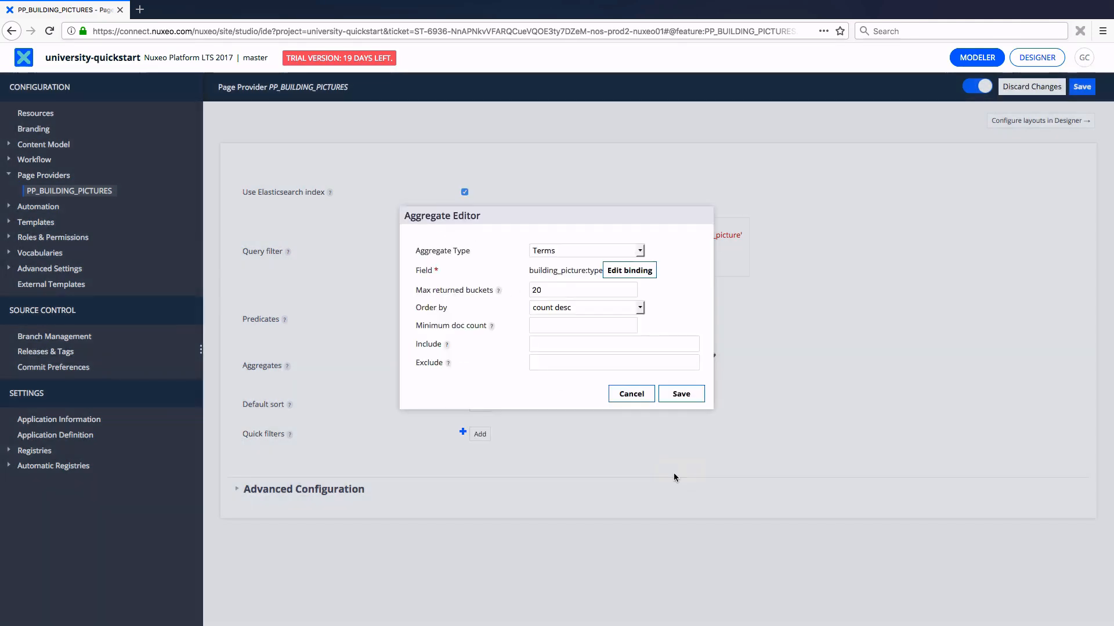
left_click(690, 395)
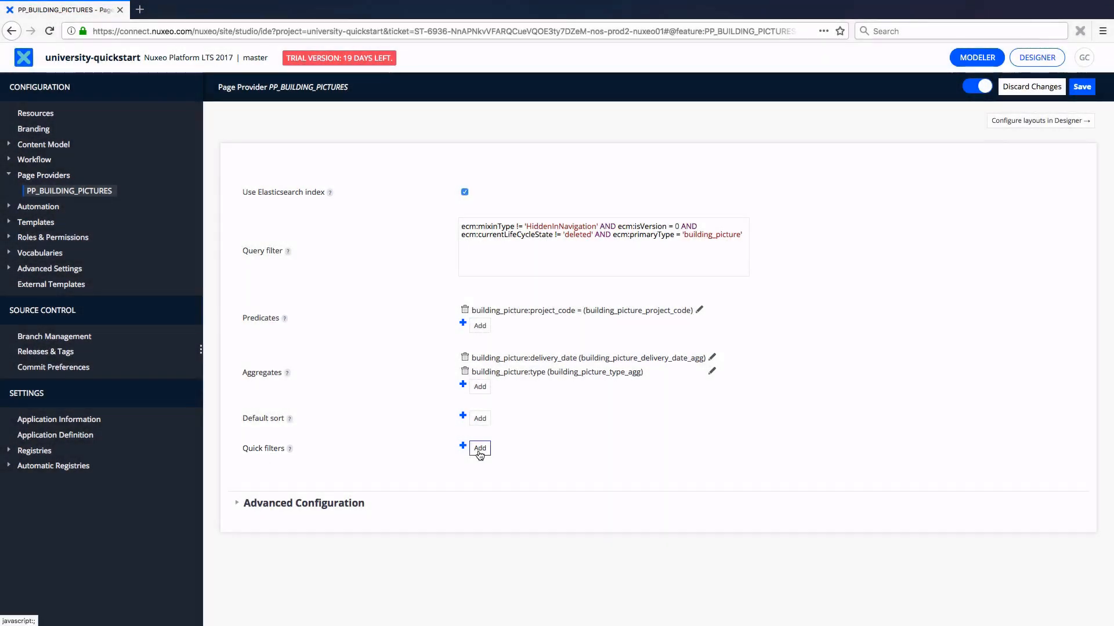
Add a quick filter named createdin2018 with the clause dc:created BETWEEN DATE '2018-01-01' AND DATE '2018-12-31'
left_click(485, 451)
left_click(493, 259)
type("createdin2018")
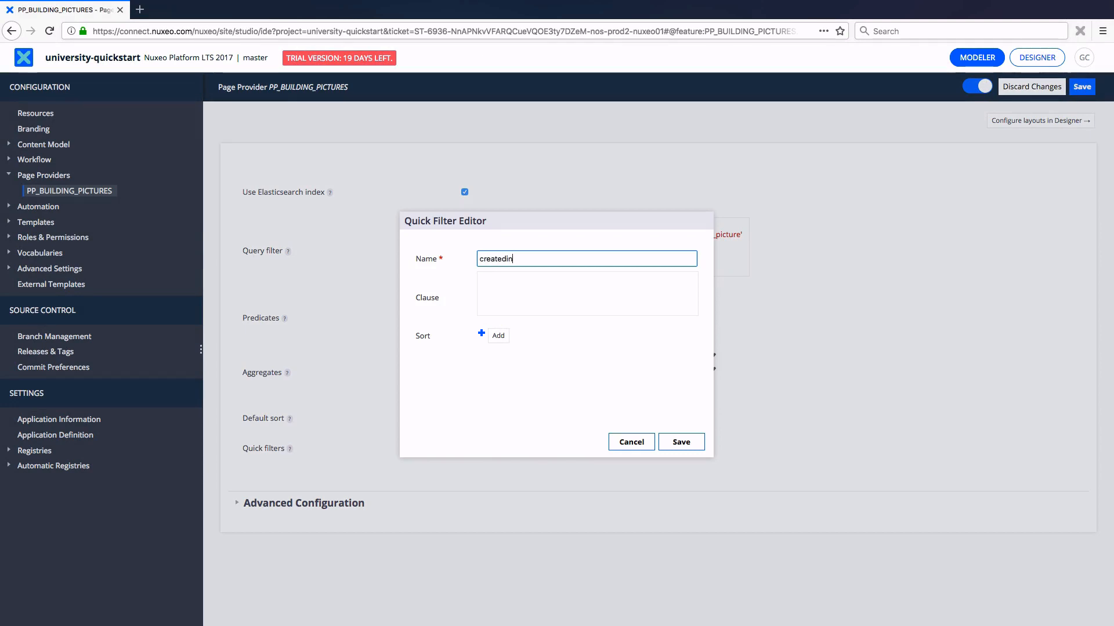
left_click(511, 299)
type("dc:created BETWEEN DATE '2018-01-01' AND DATE '2018-12-31'")
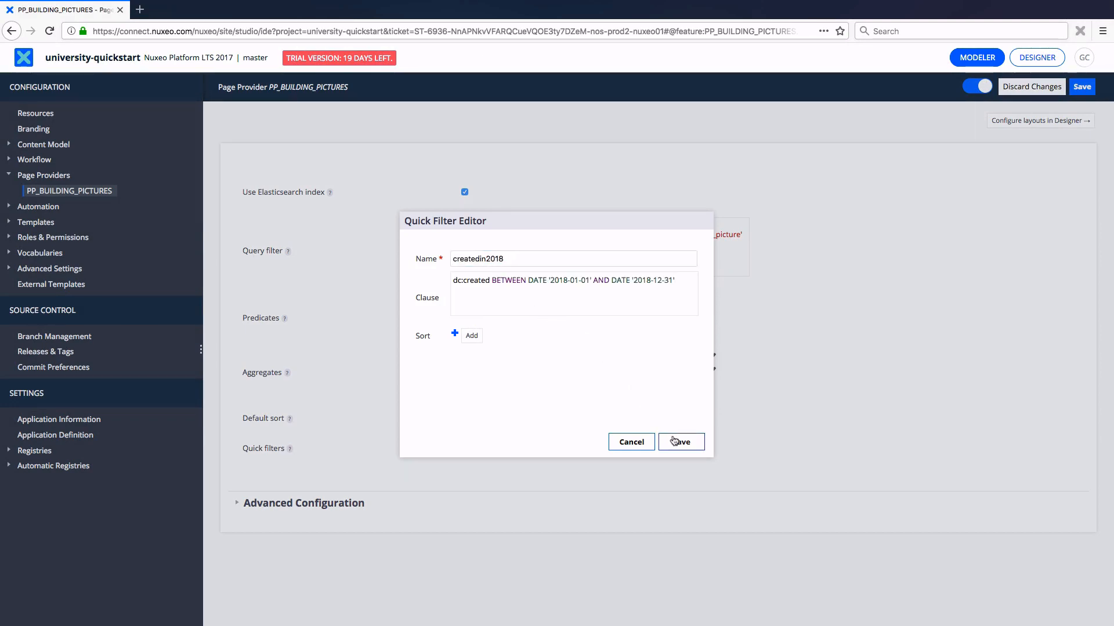
left_click(679, 443)
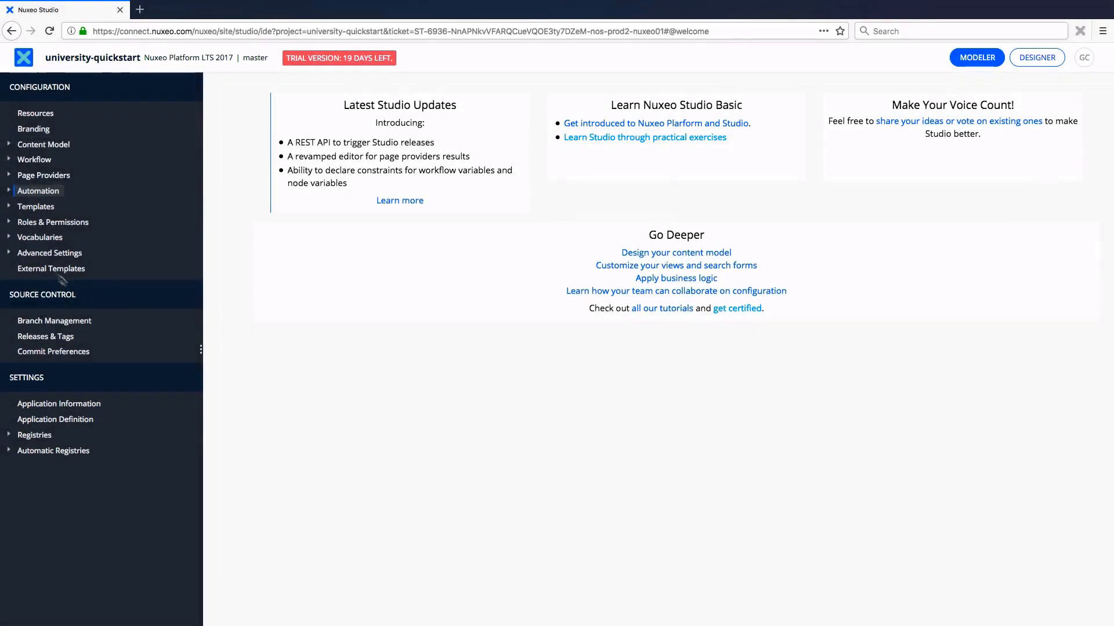
Create a new automation chain with the feature ID convertPDFwithWatermark
left_click(9, 192)
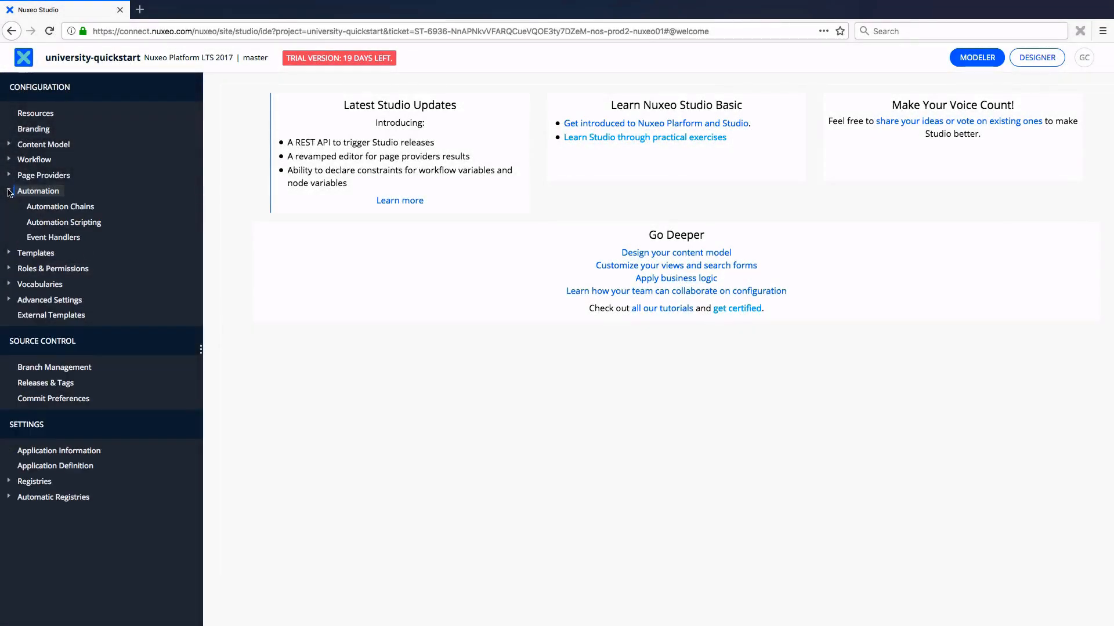
left_click(36, 208)
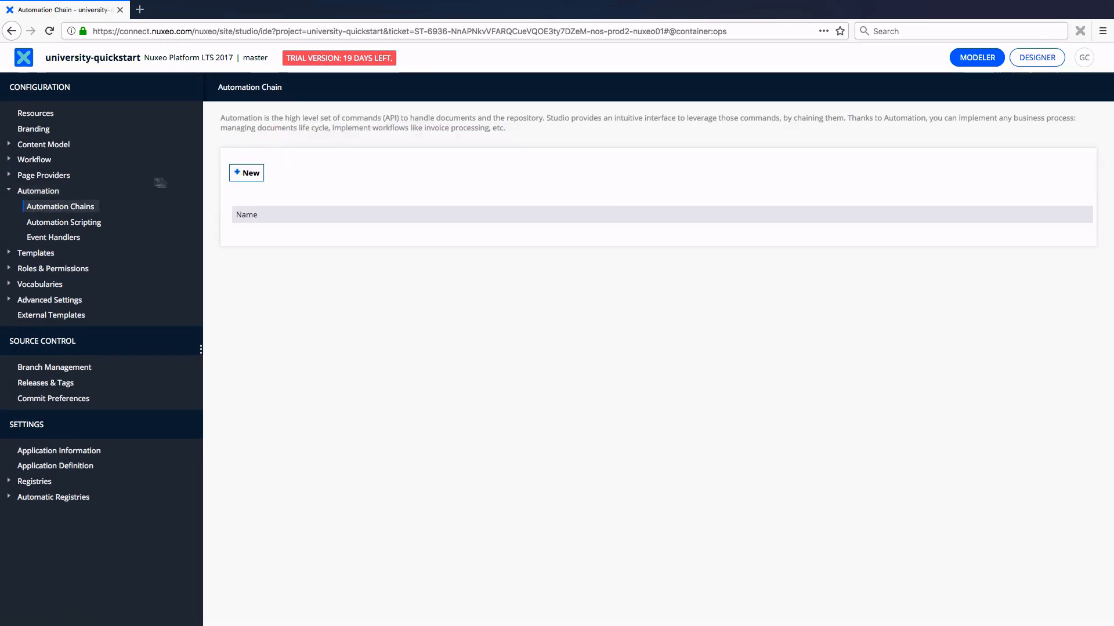
left_click(244, 180)
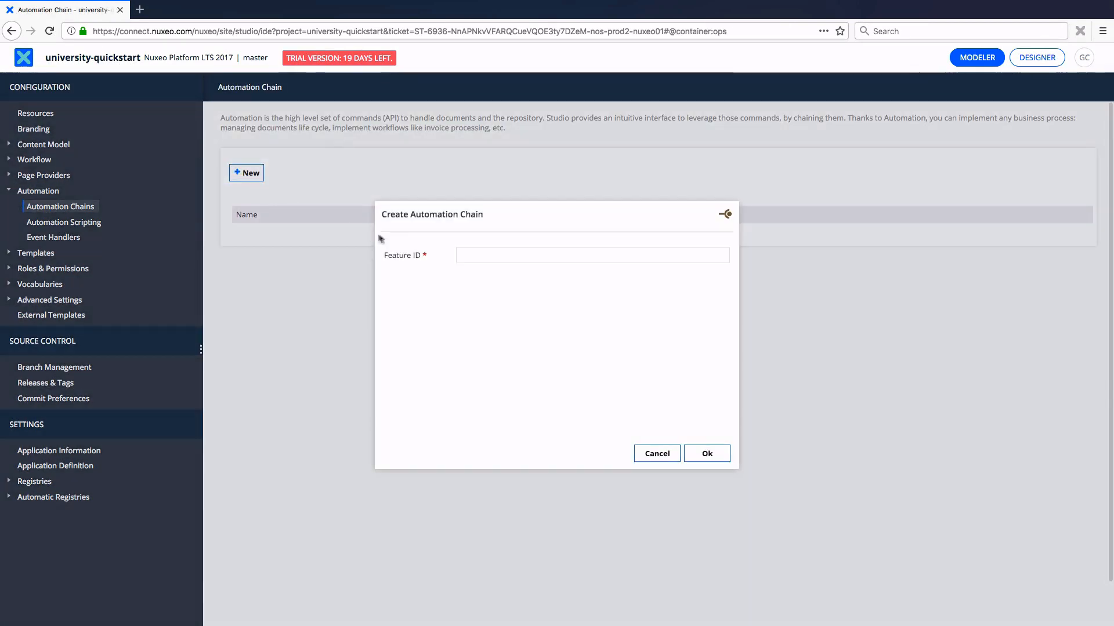
left_click(473, 257)
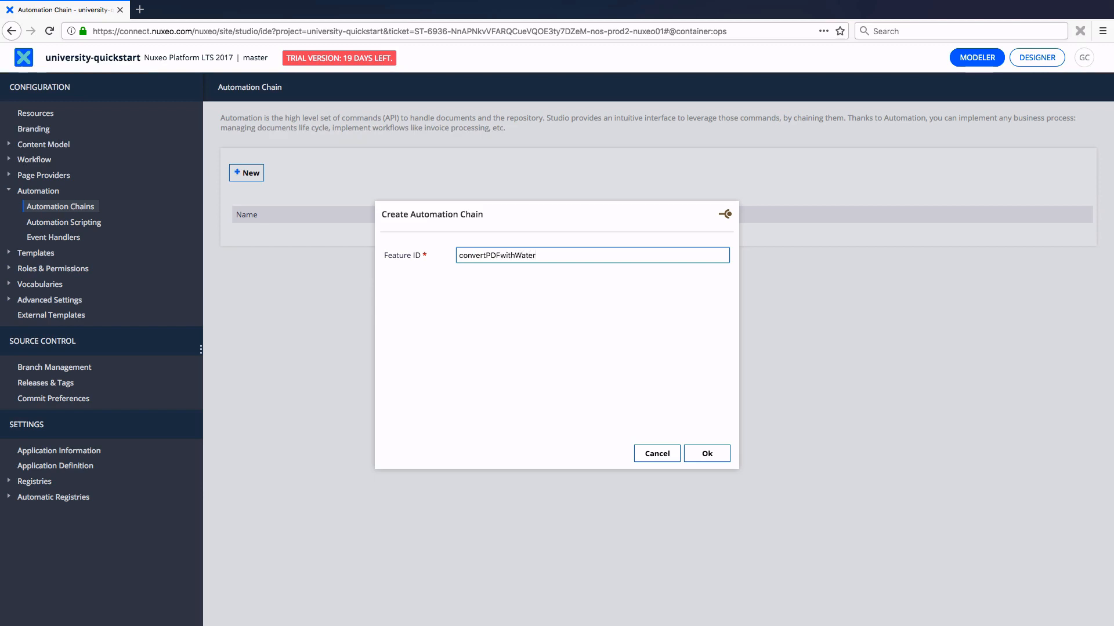
left_click(720, 459)
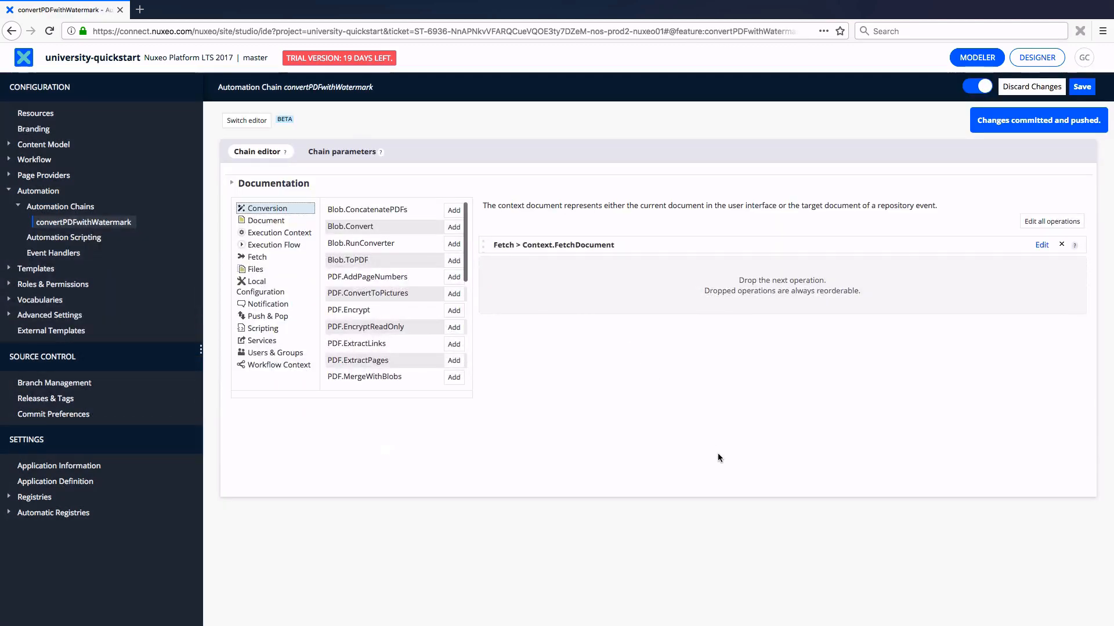
Add the Picture.GetView conversion operation to the chain and set its viewName to Small
scroll(423, 278, "down", 5)
left_click(423, 278)
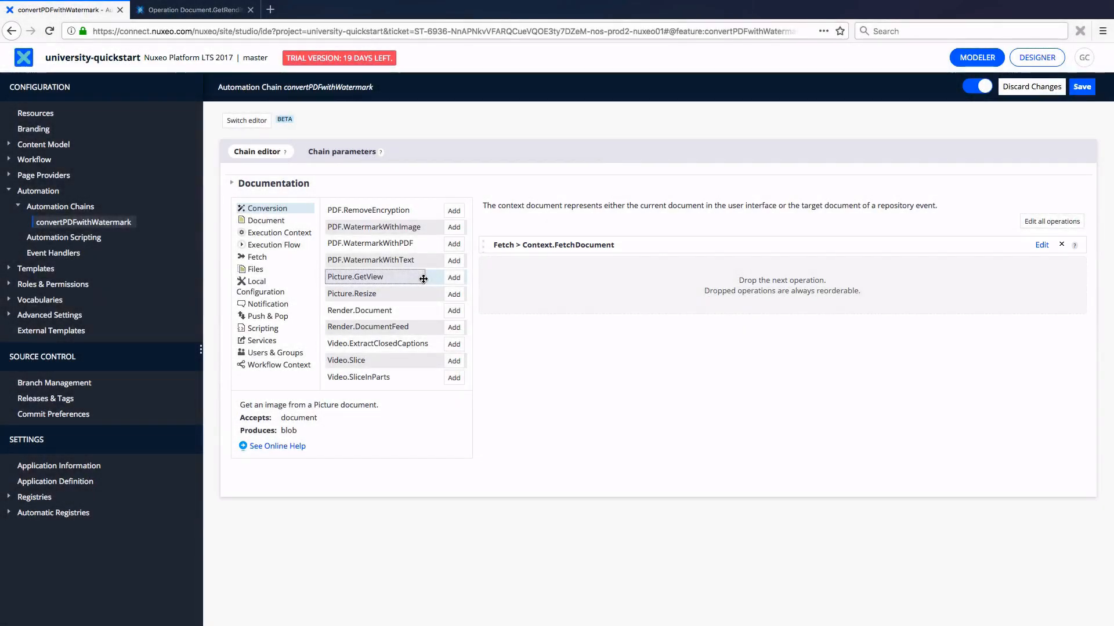
left_click(454, 278)
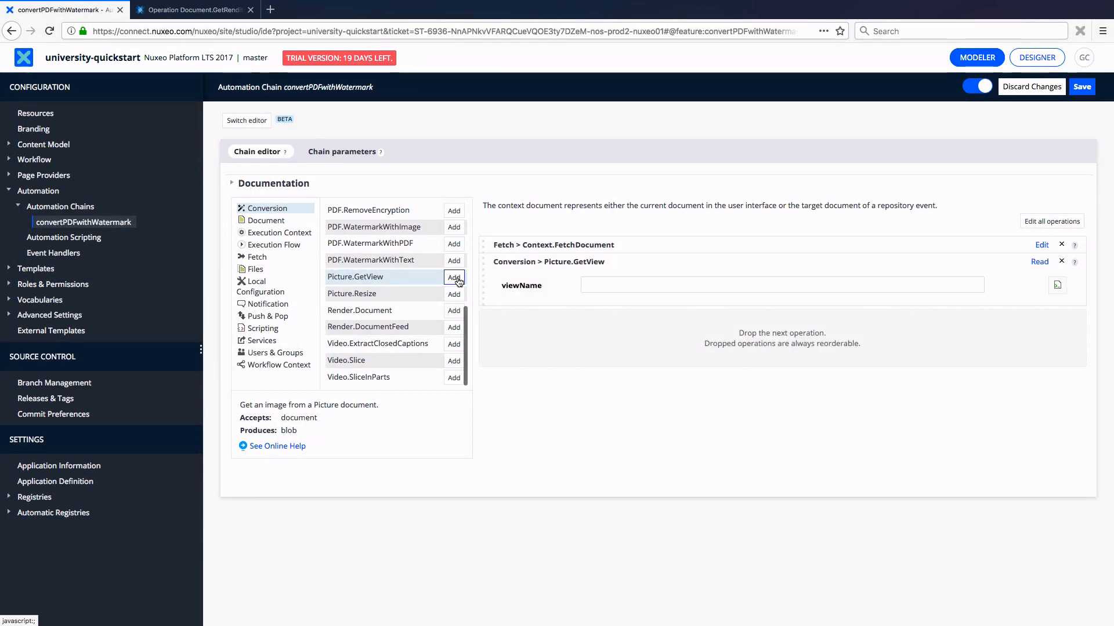
left_click(596, 280)
type("Small")
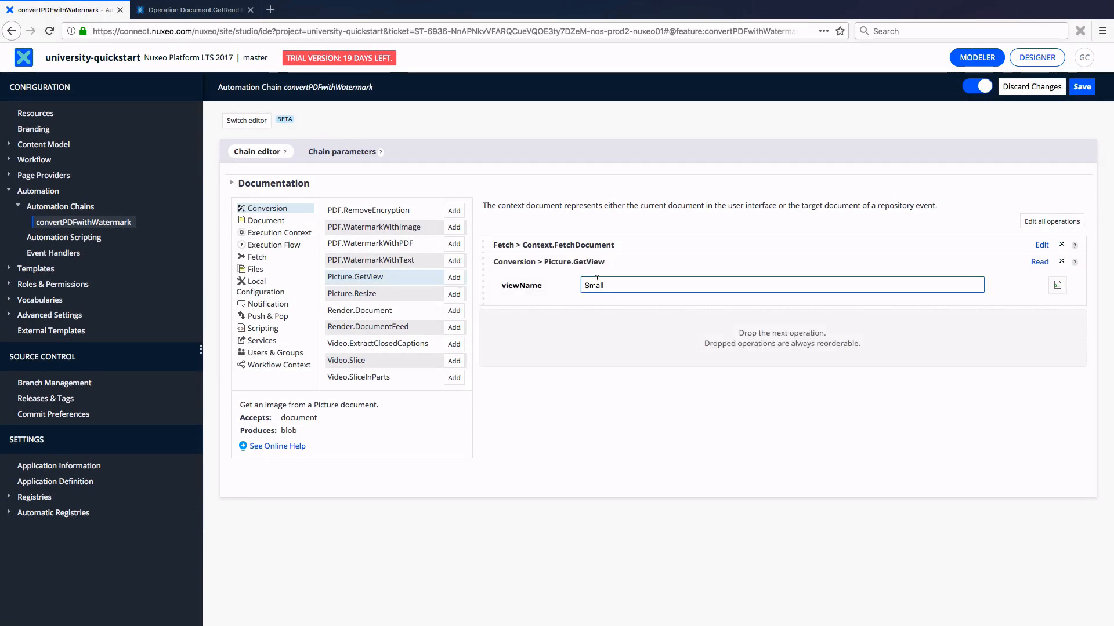
left_click(605, 315)
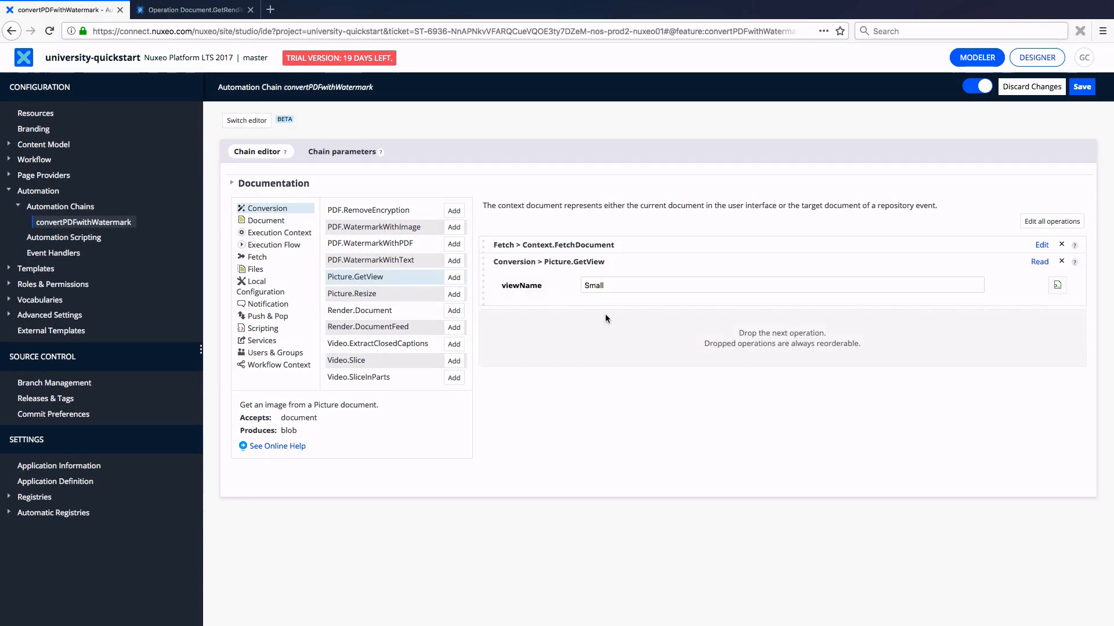
Add the Blob.ToPDF conversion operation to the chain after Picture.GetView
scroll(427, 294, "up", 5)
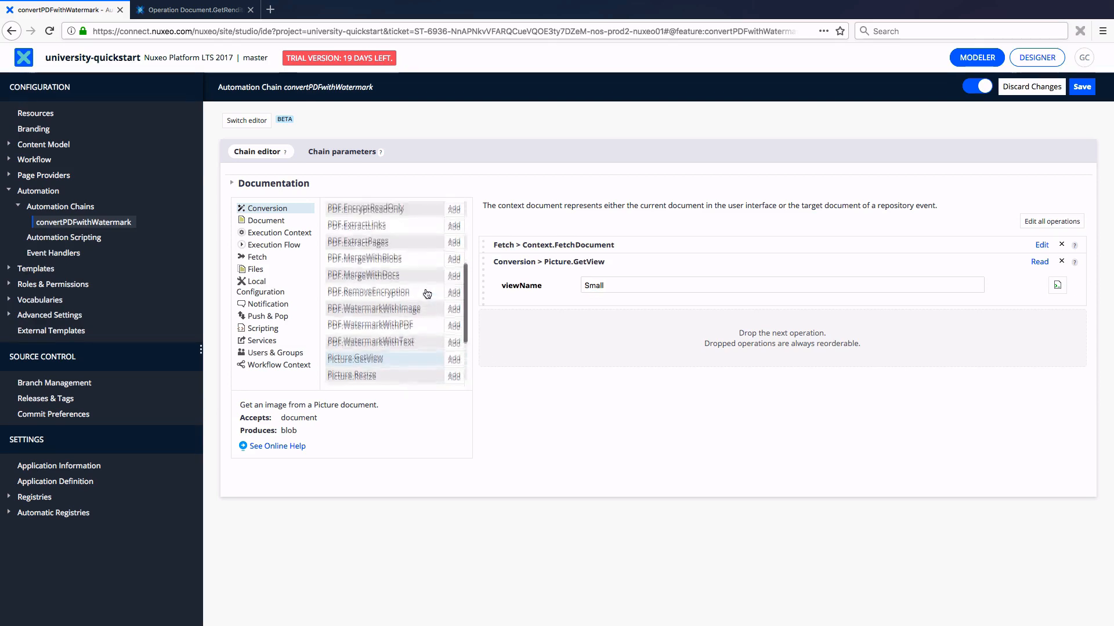
scroll(427, 294, "up", 2)
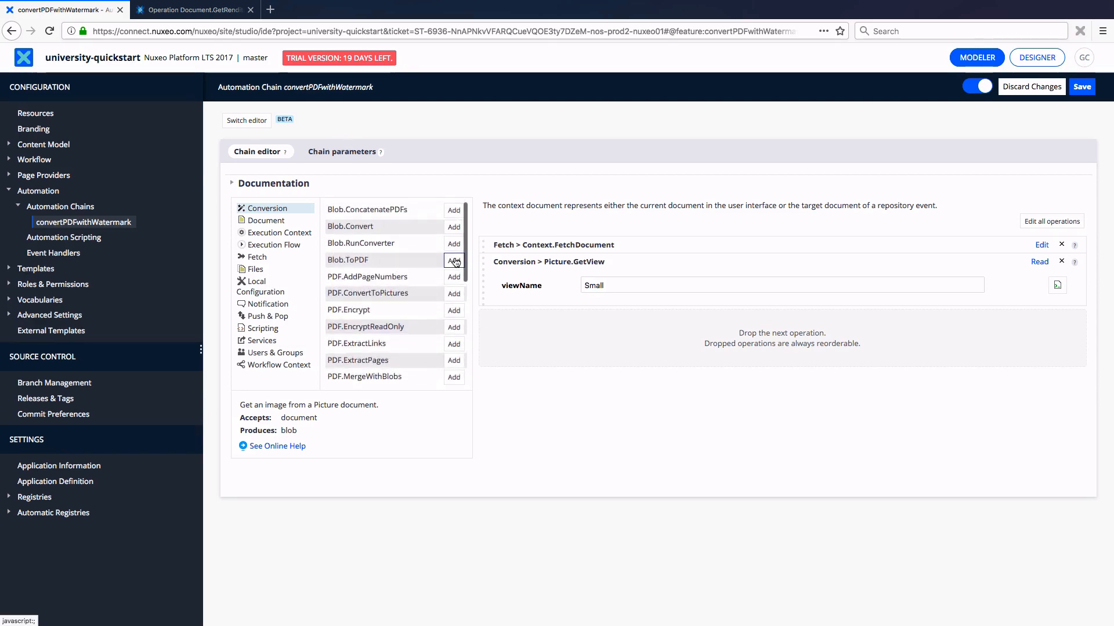
left_click(454, 261)
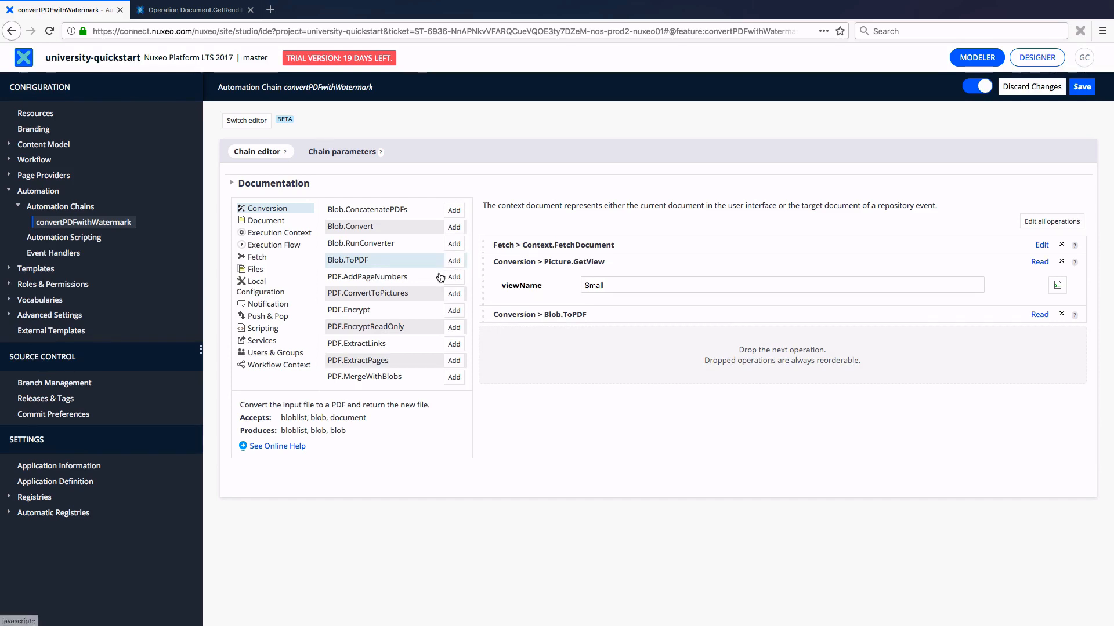
Add the PDF.WatermarkWithText conversion operation to the chain after Blob.ToPDF
scroll(440, 277, "down", 1)
scroll(440, 278, "down", 5)
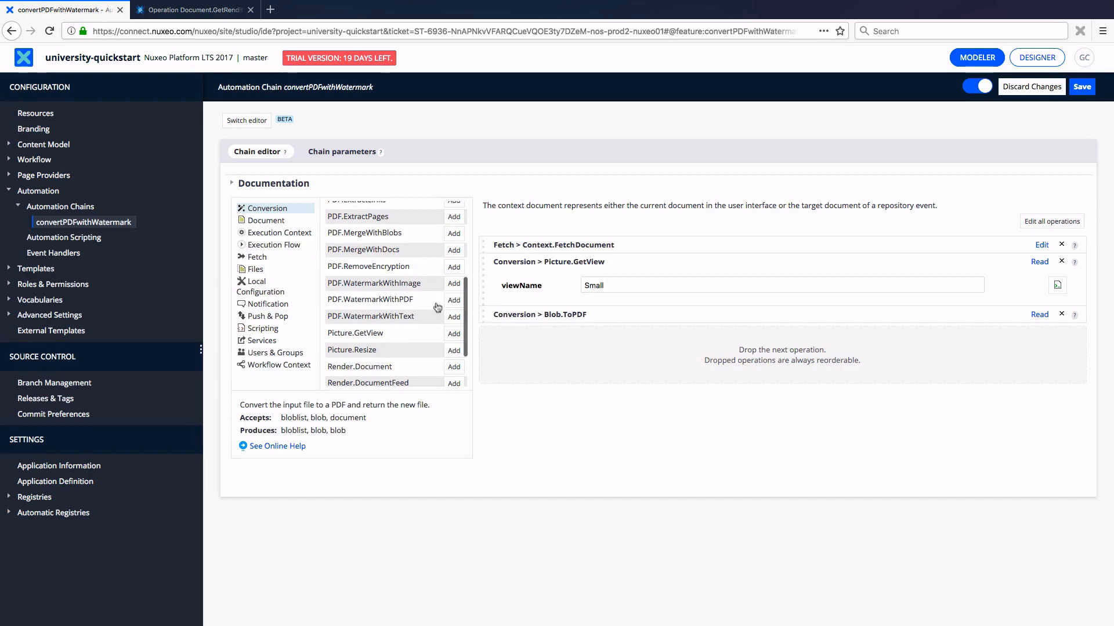
left_click(454, 318)
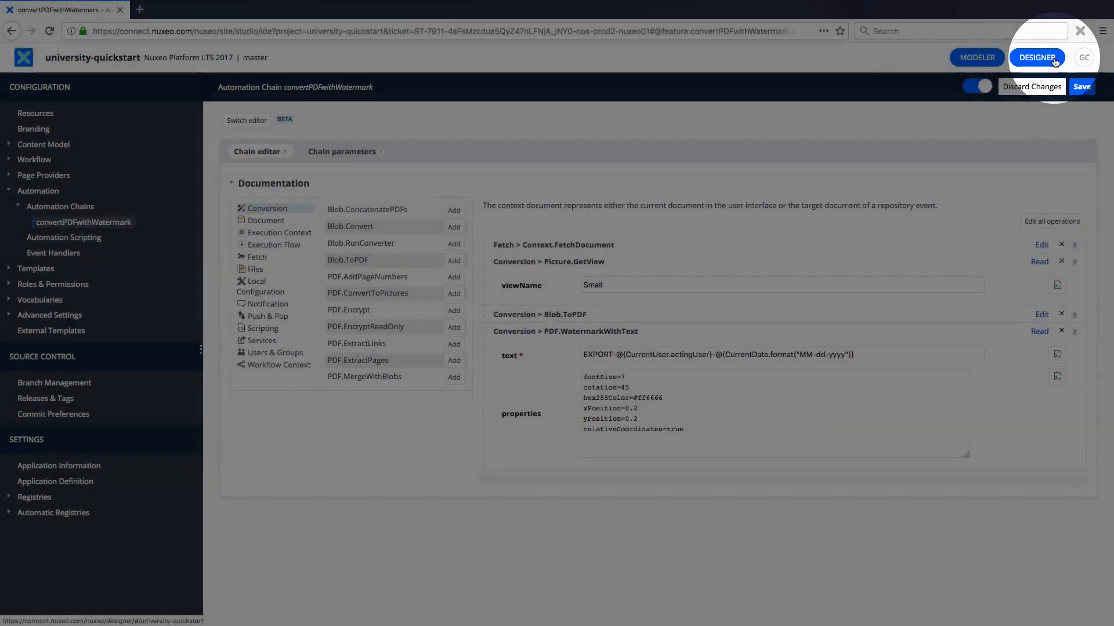
Switch to the Designer and configure the create layout of the building_picture local type
left_click(1037, 57)
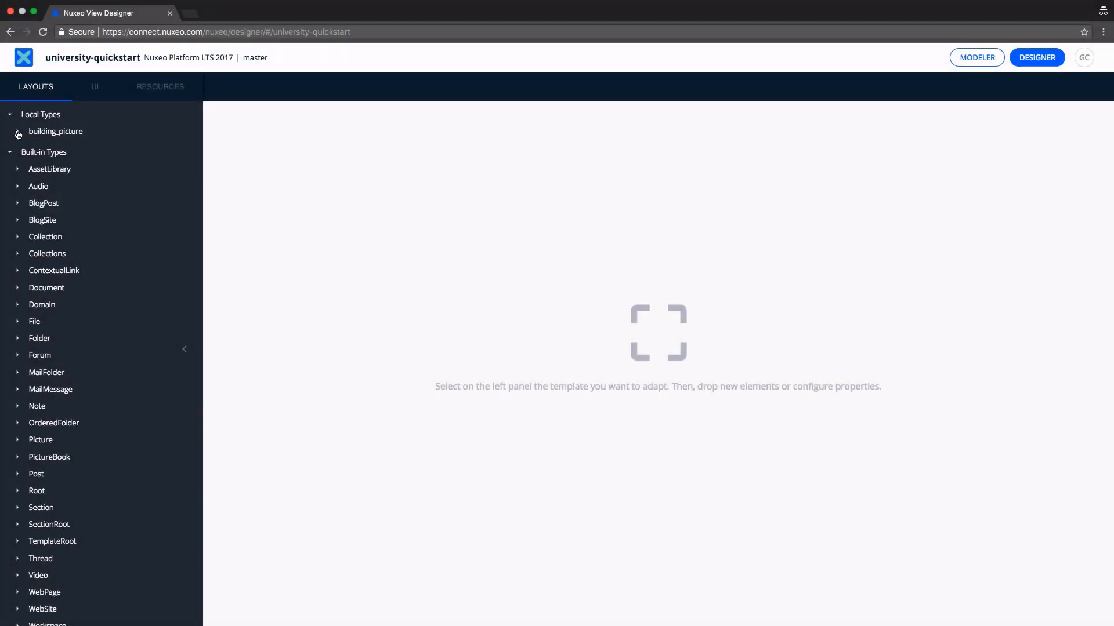
left_click(18, 133)
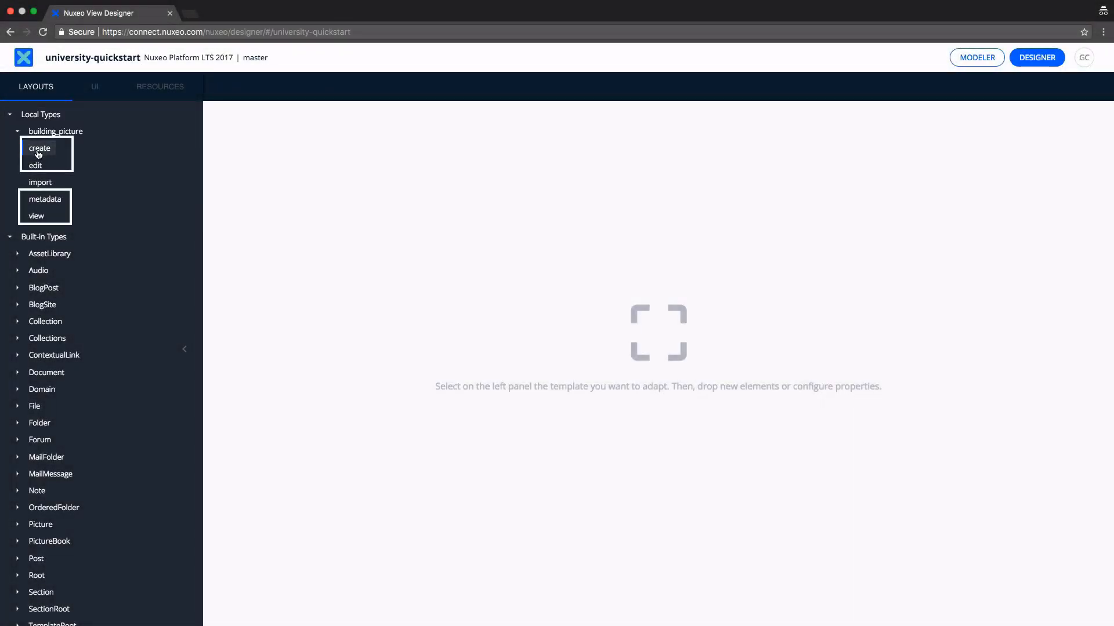
left_click(38, 150)
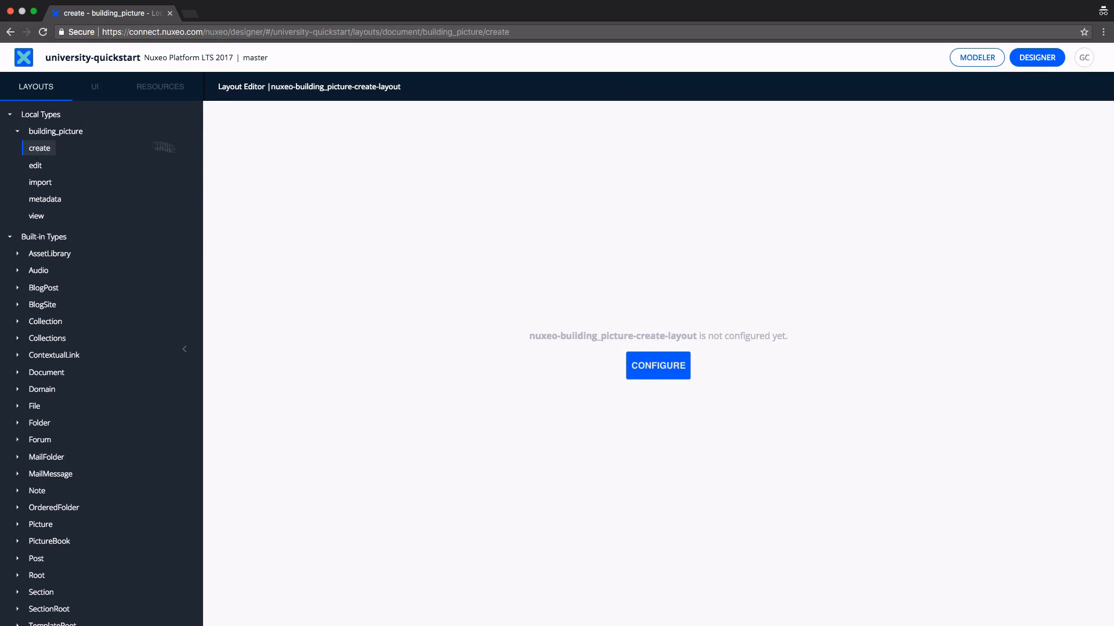
left_click(647, 366)
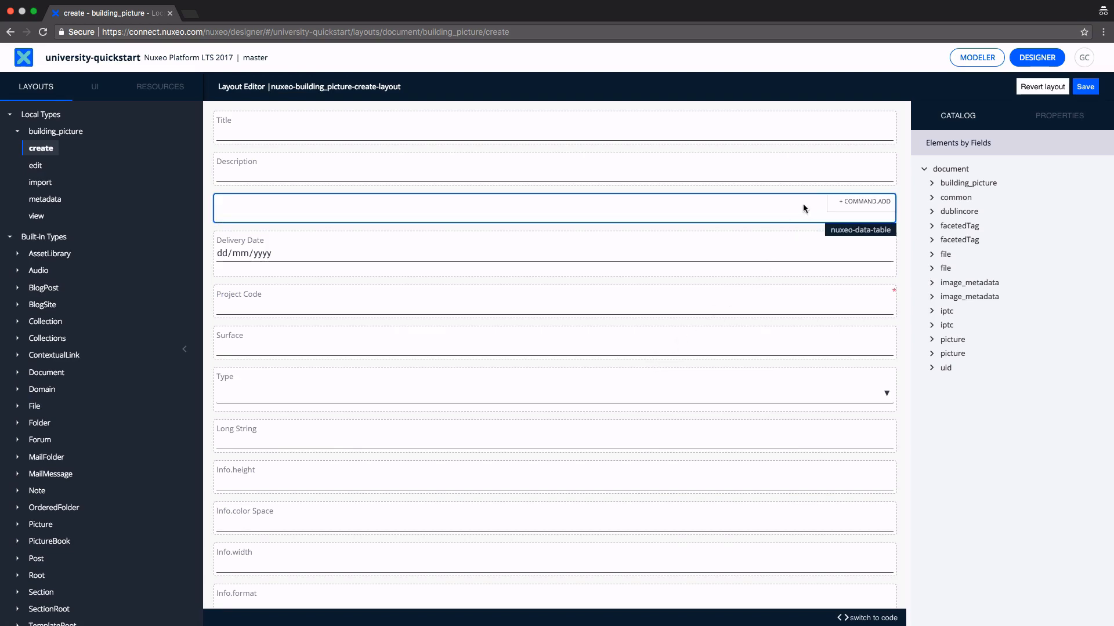
Remove the Description field from the create layout and move the Project Code field directly below Title
left_click(824, 179)
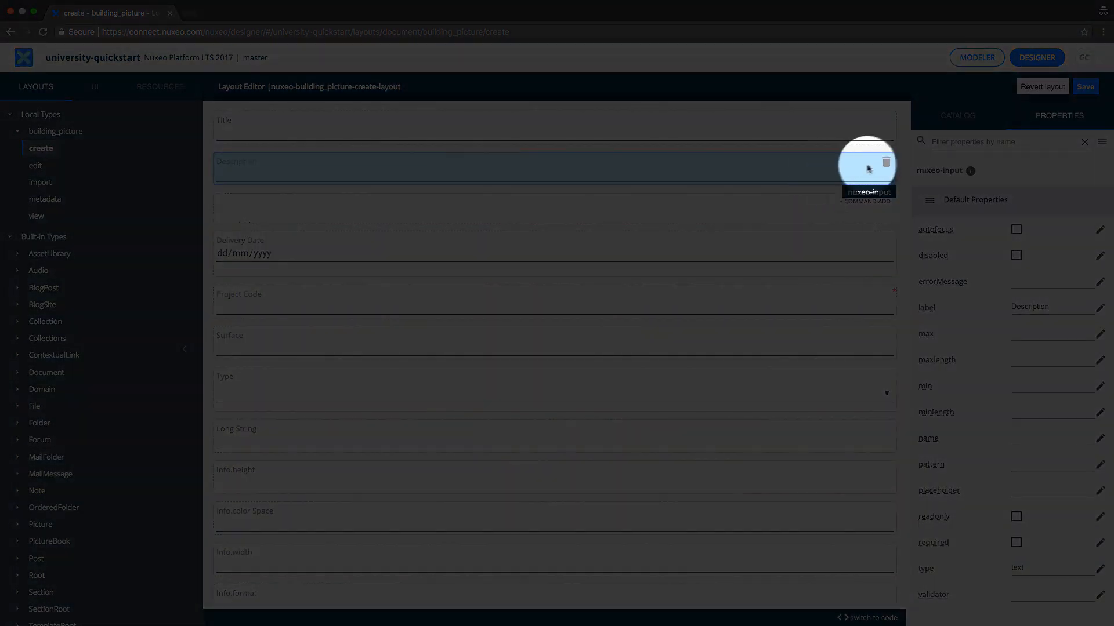
left_click(887, 162)
left_click(792, 263)
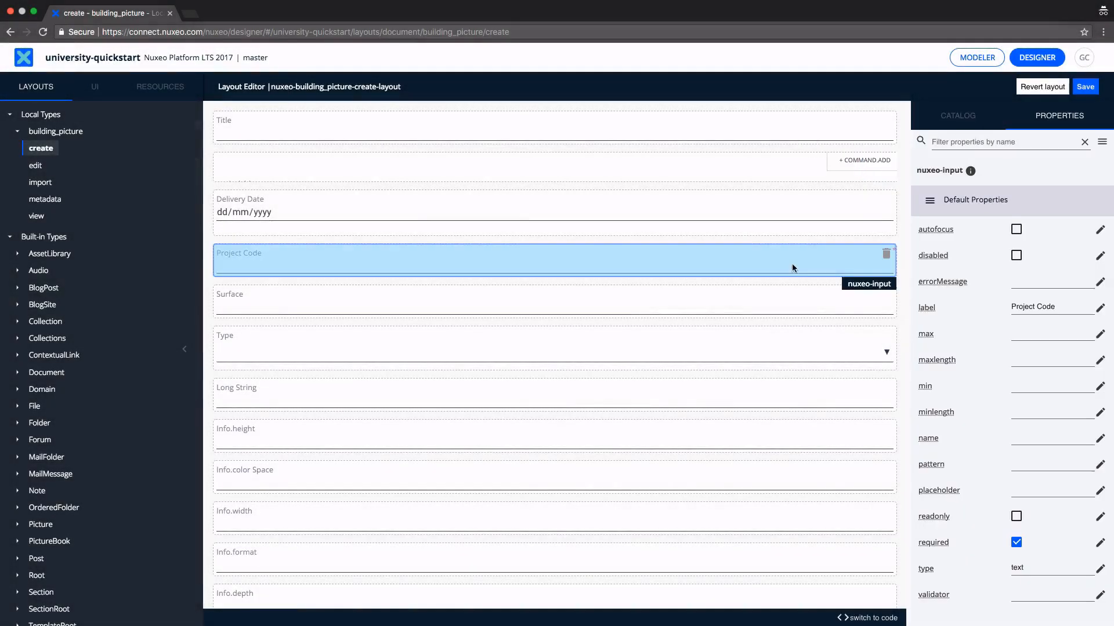
left_click_drag(797, 161, 796, 148)
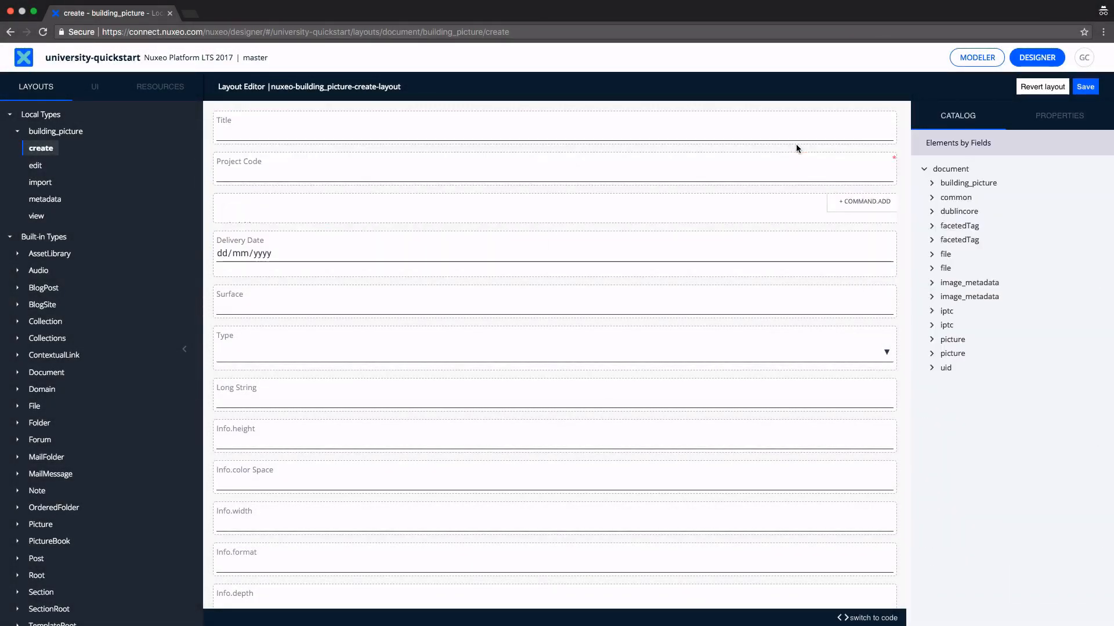
left_click(868, 162)
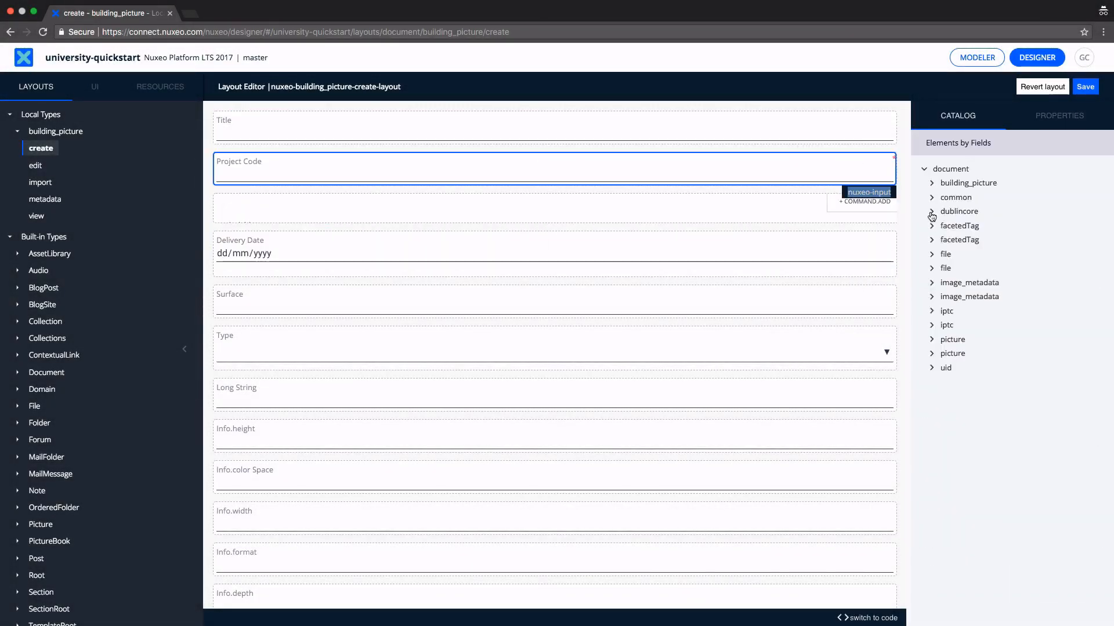
Add the edit element of the dublincore source field between Surface and Type, and open the layout's code view
left_click(931, 212)
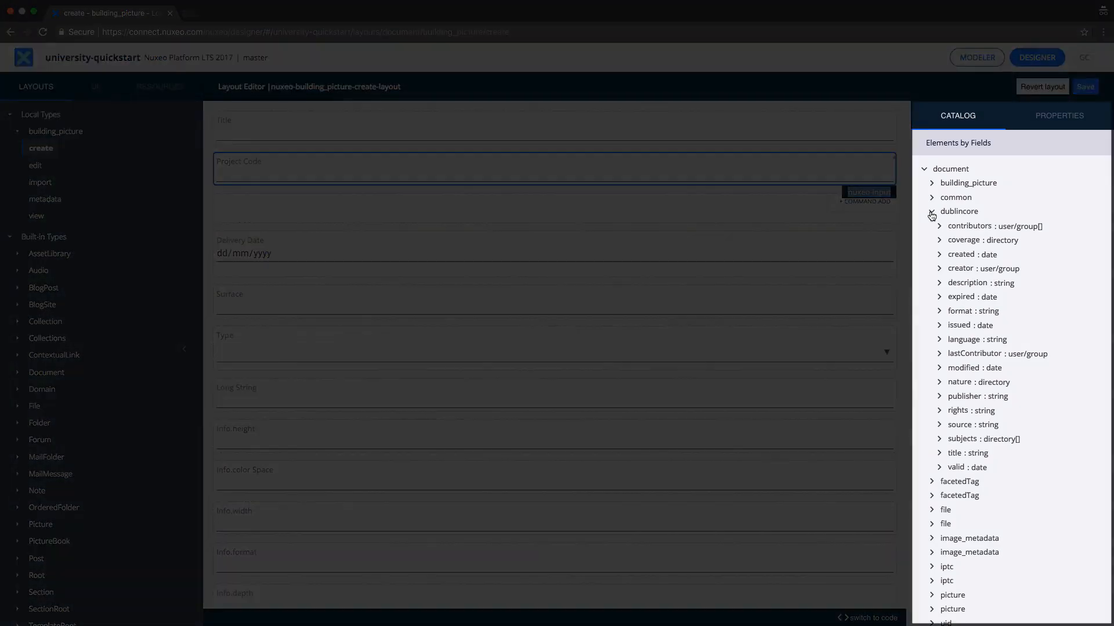
left_click(939, 426)
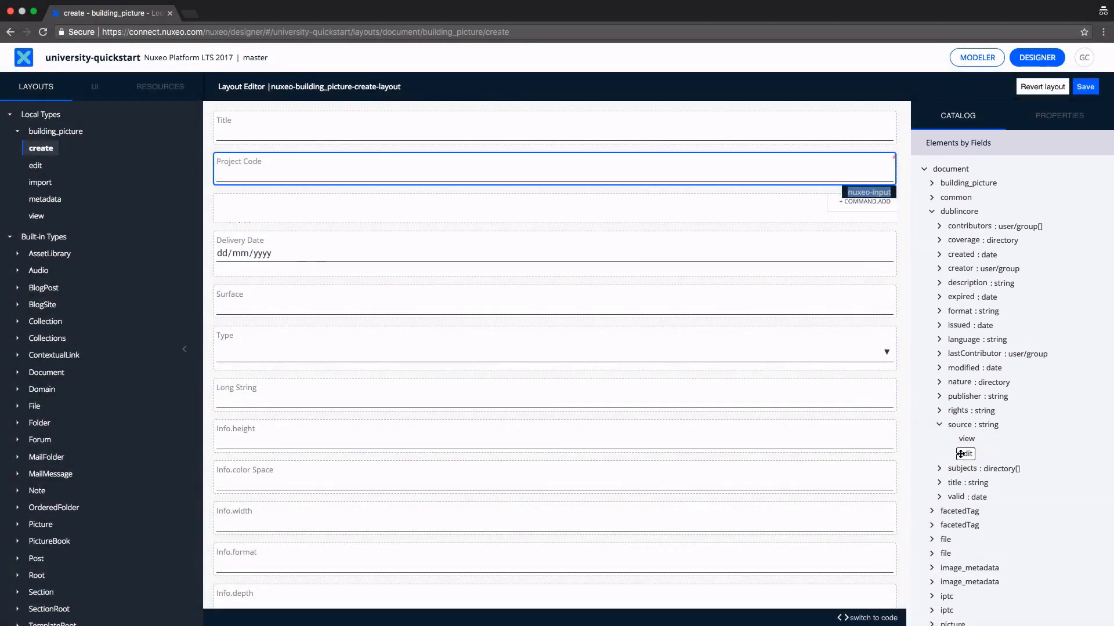
left_click_drag(954, 452, 785, 348)
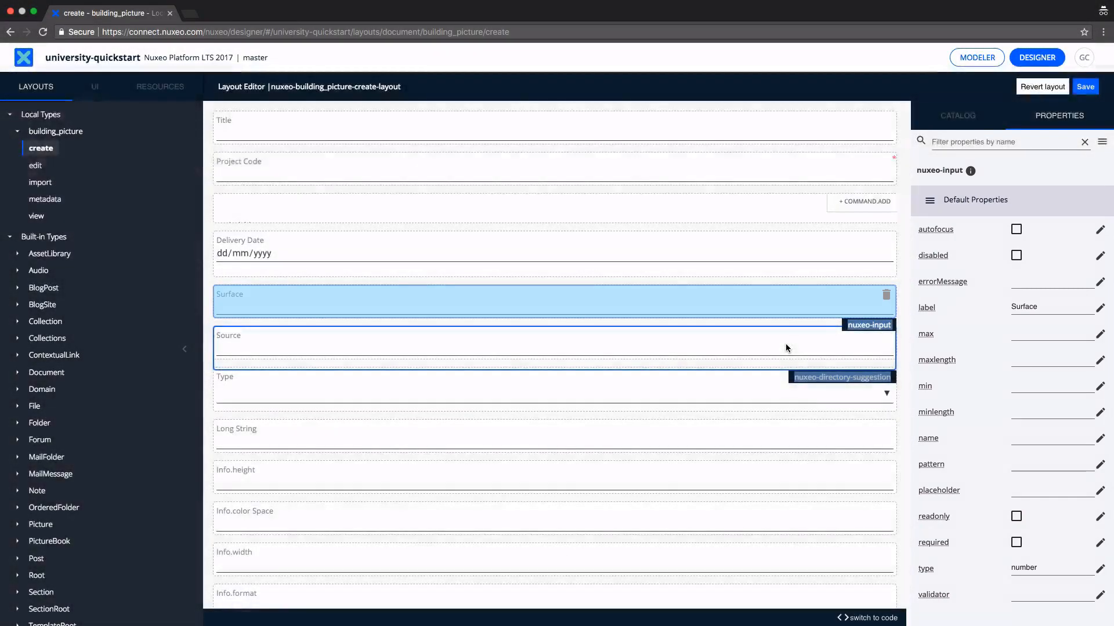
left_click(872, 584)
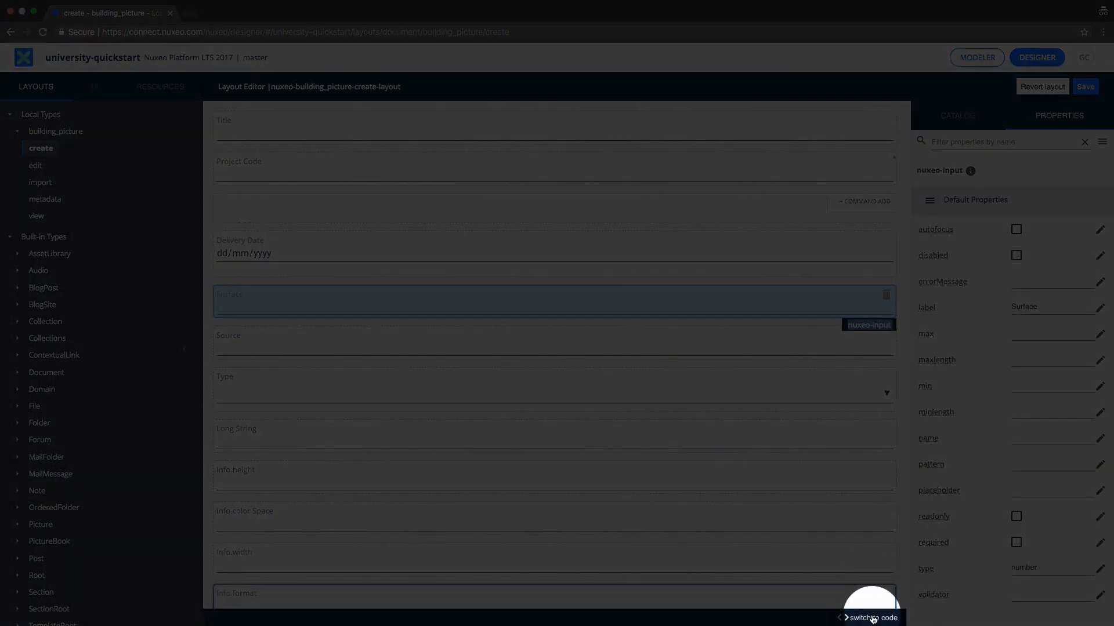
left_click(873, 618)
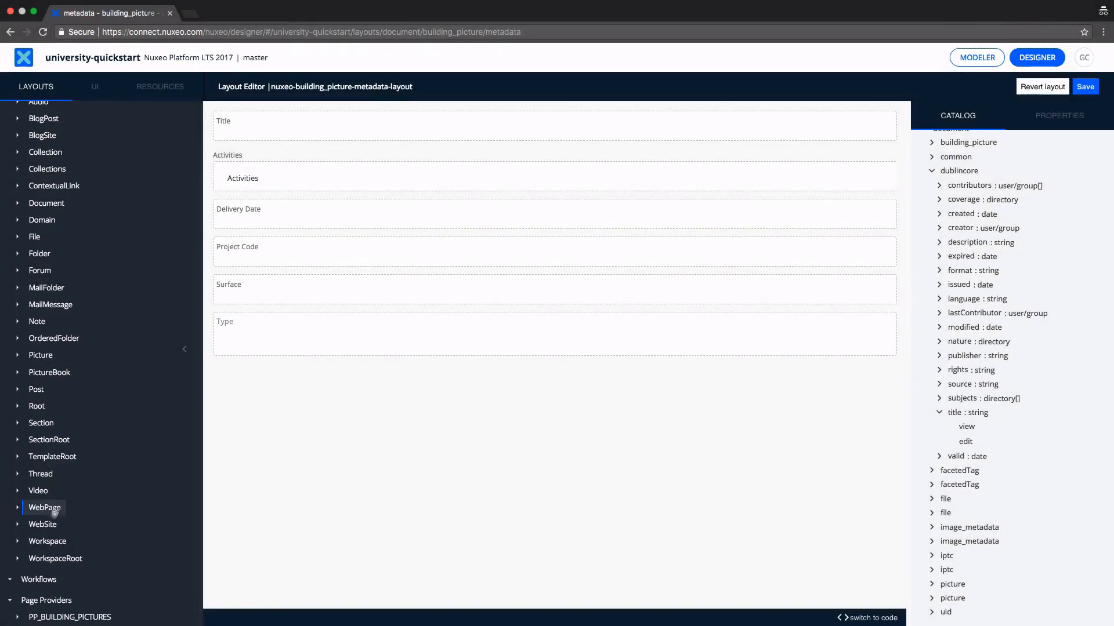
Configure the search form layout of the PP_BUILDING_PICTURES page provider
left_click(18, 619)
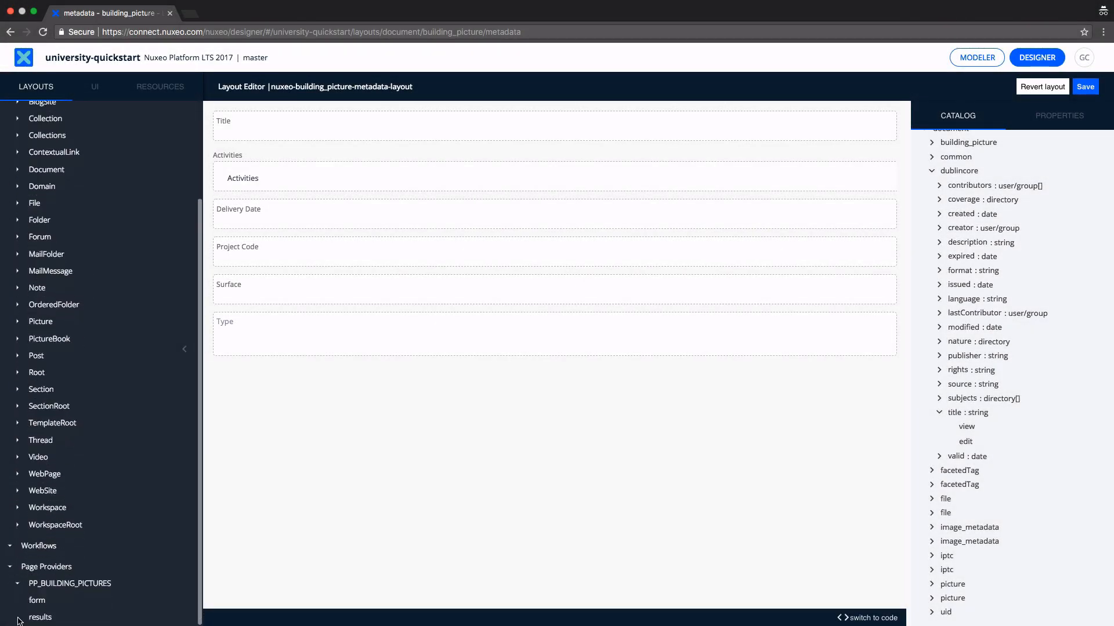
left_click(37, 602)
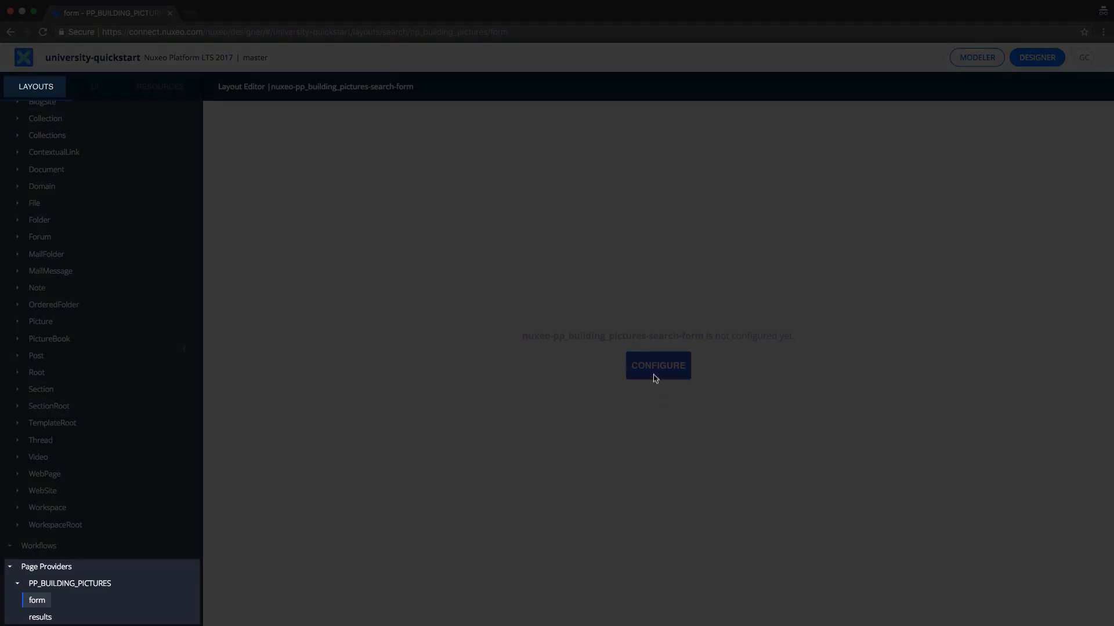
left_click(652, 368)
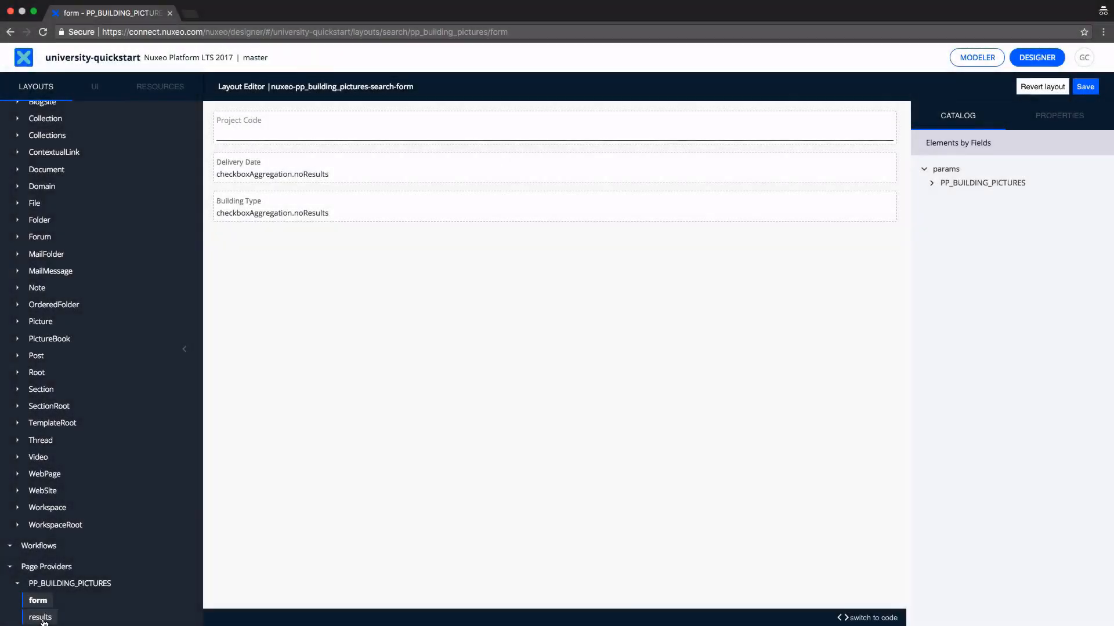
Configure the results layout of the PP_BUILDING_PICTURES page provider
left_click(41, 617)
left_click(41, 617)
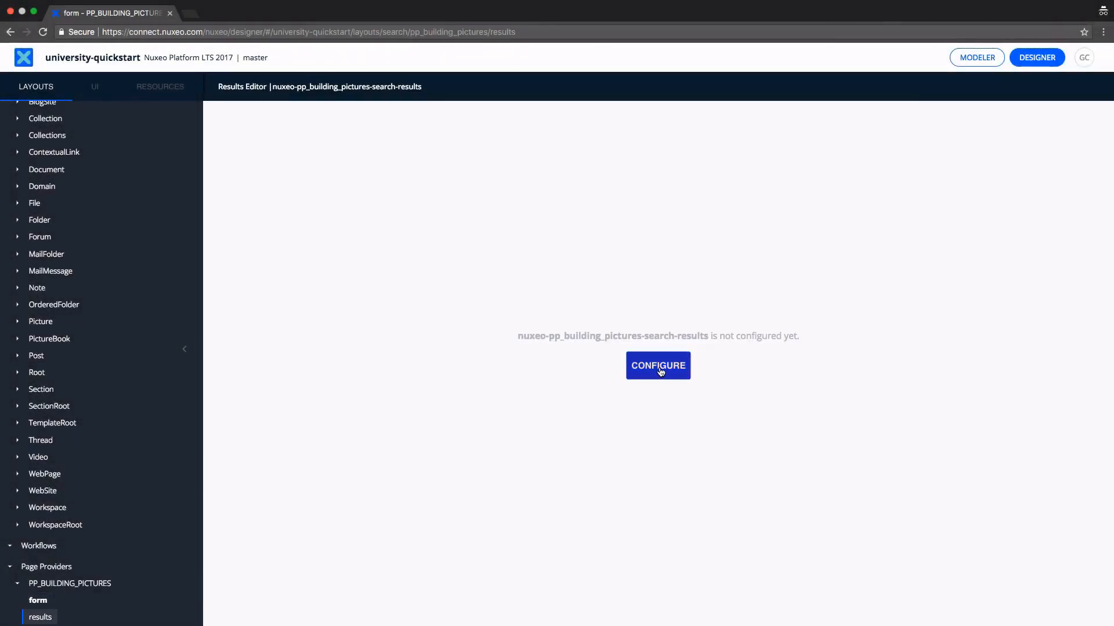
left_click(660, 371)
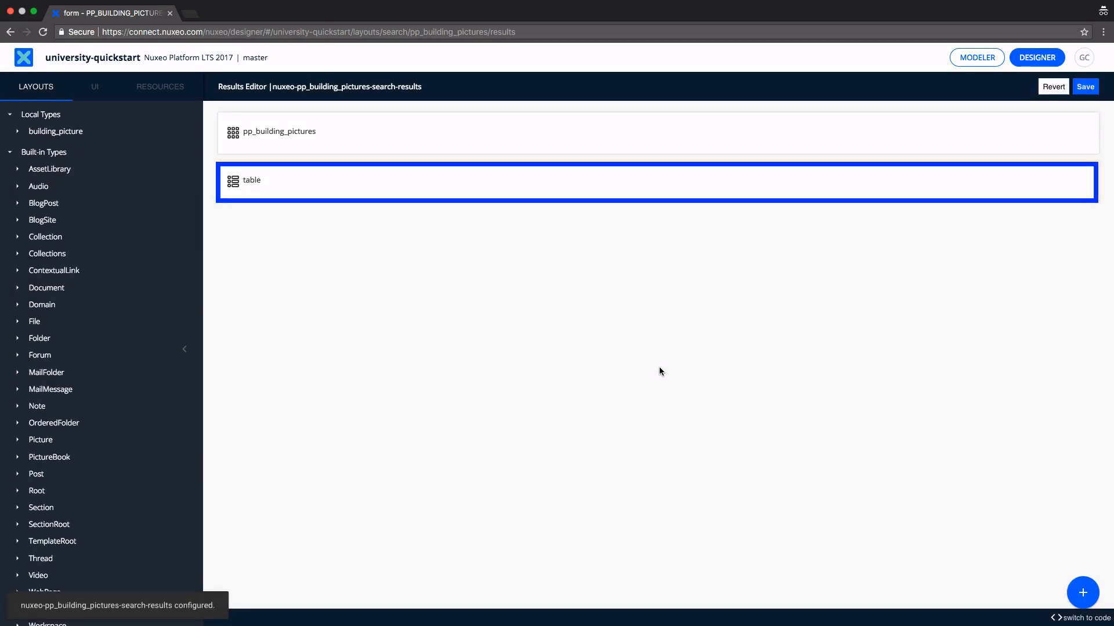
Open the table results display in the table editor and add the edit element of building_picture's project_code as a column
left_click(712, 193)
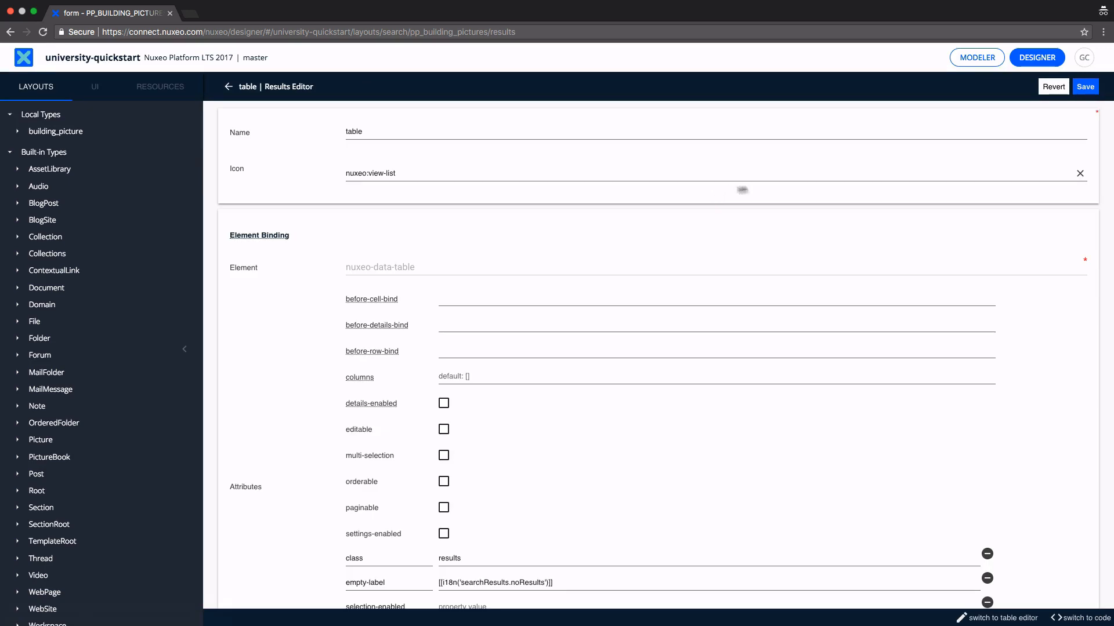
scroll(906, 327, "down", 2)
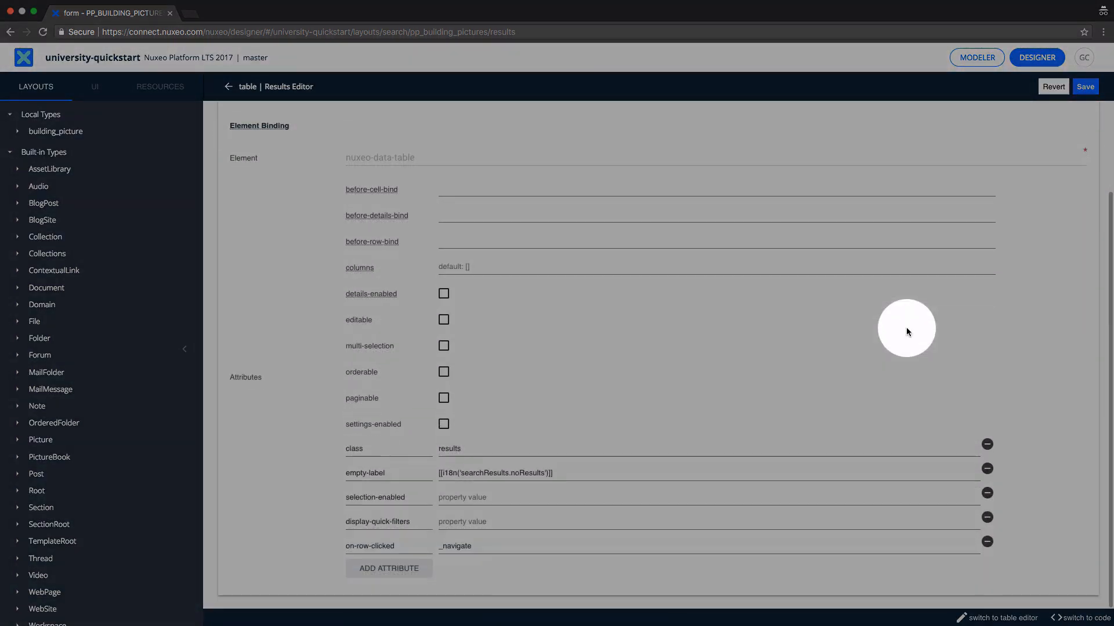
left_click(1008, 616)
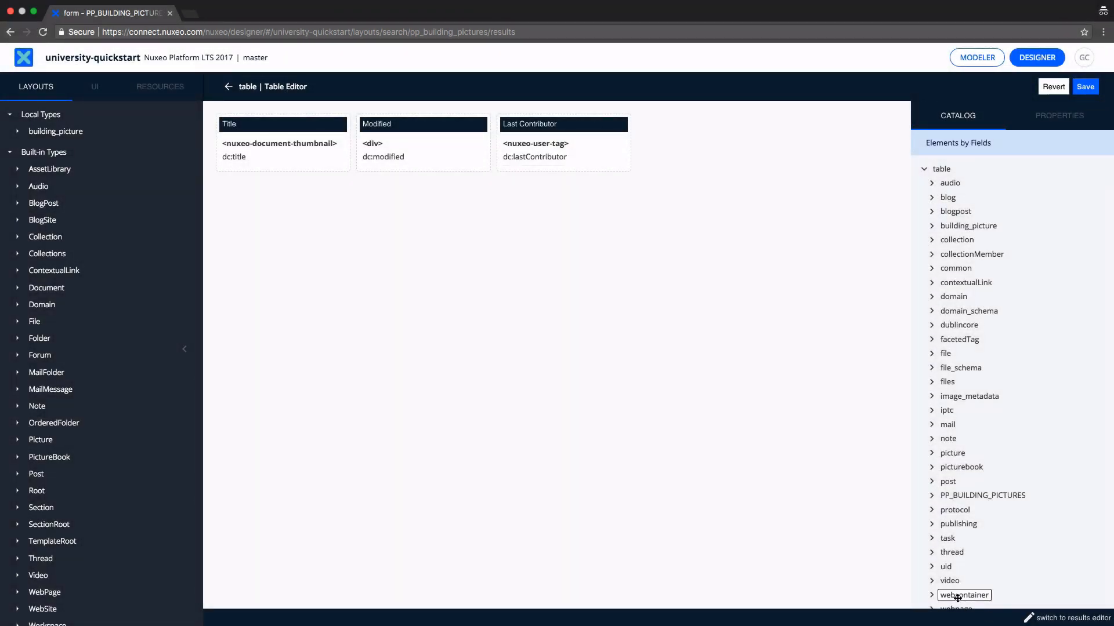
left_click(932, 227)
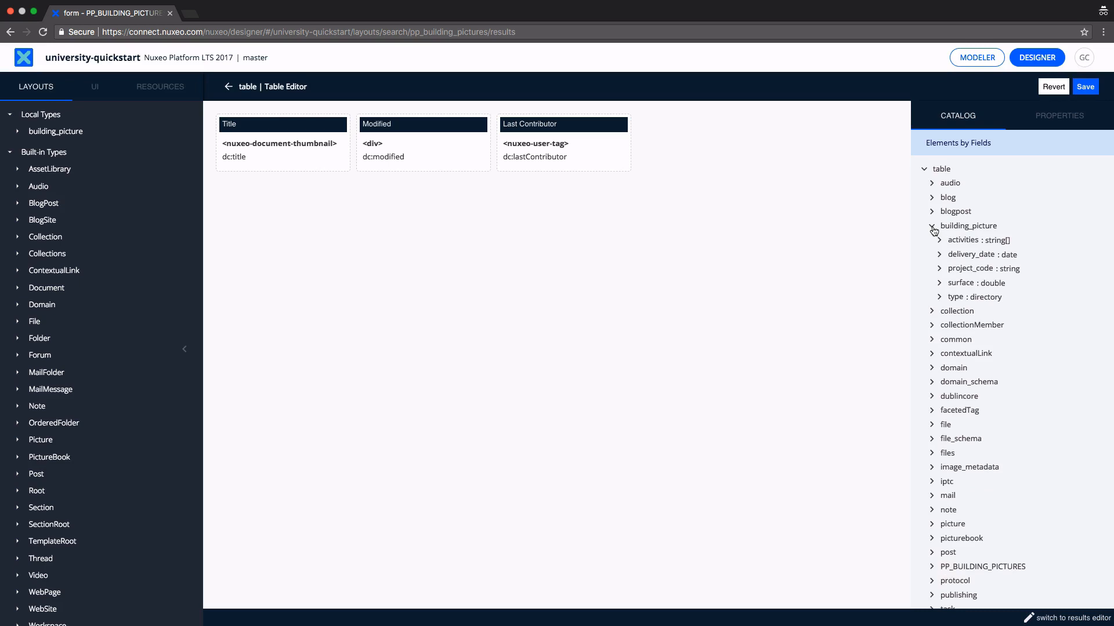
left_click(939, 269)
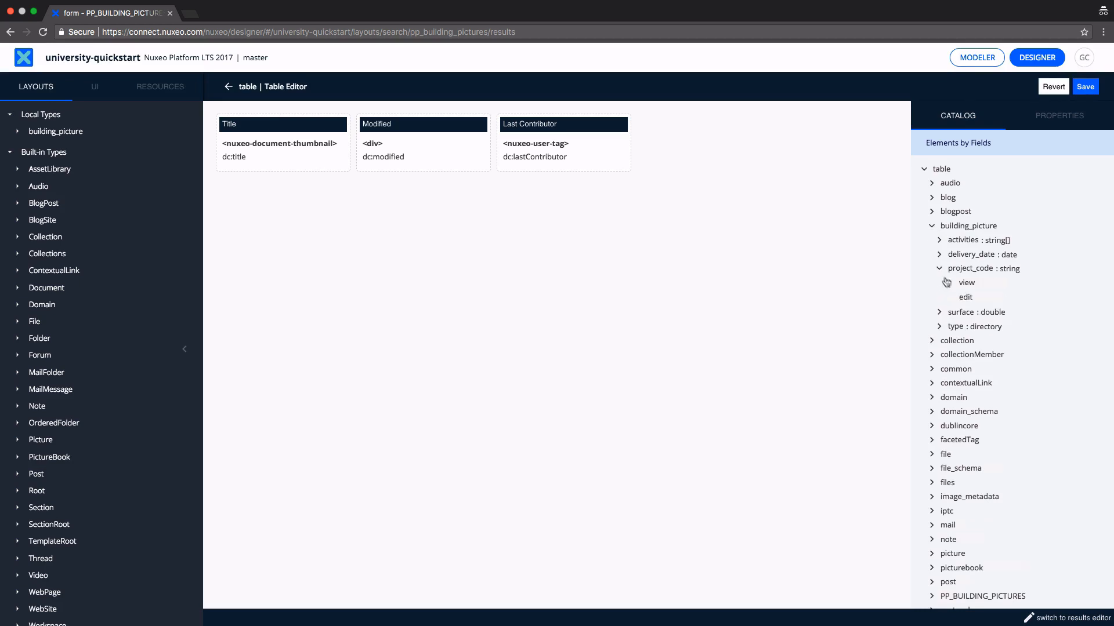
left_click_drag(965, 298, 793, 225)
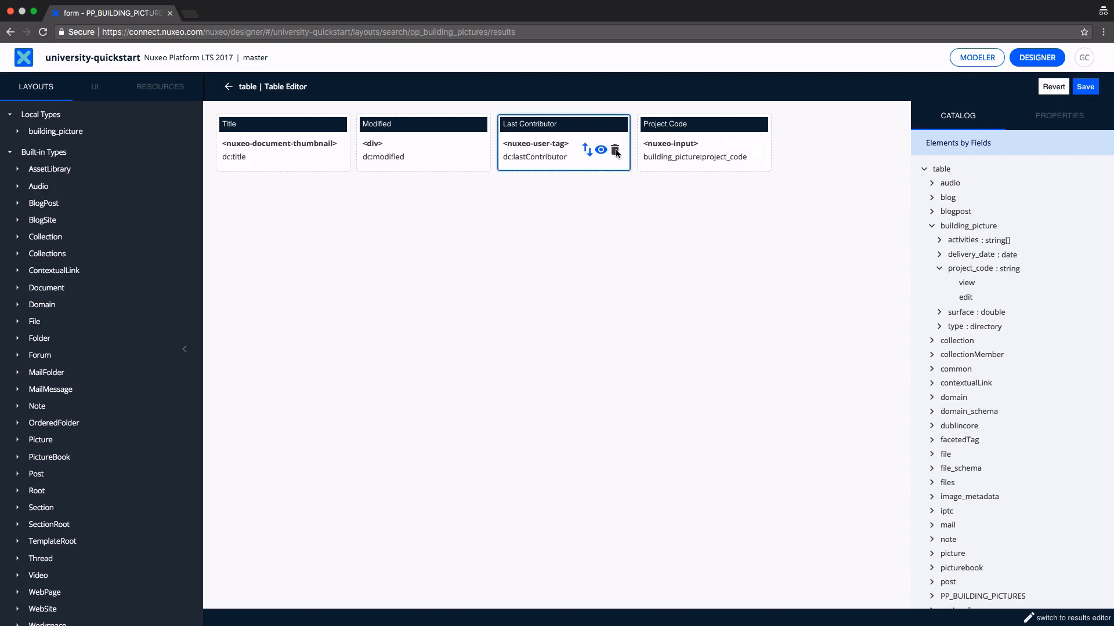
Delete the Last Contributor and Modified columns from the results table, and move the Type column to the Surface column's place
left_click(615, 151)
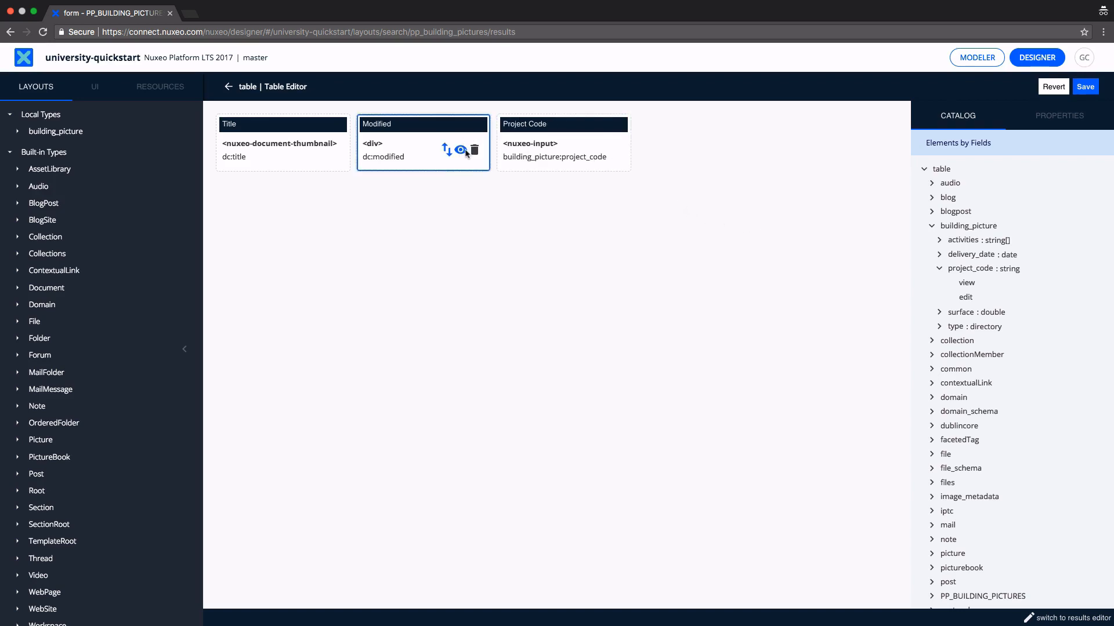
left_click(474, 151)
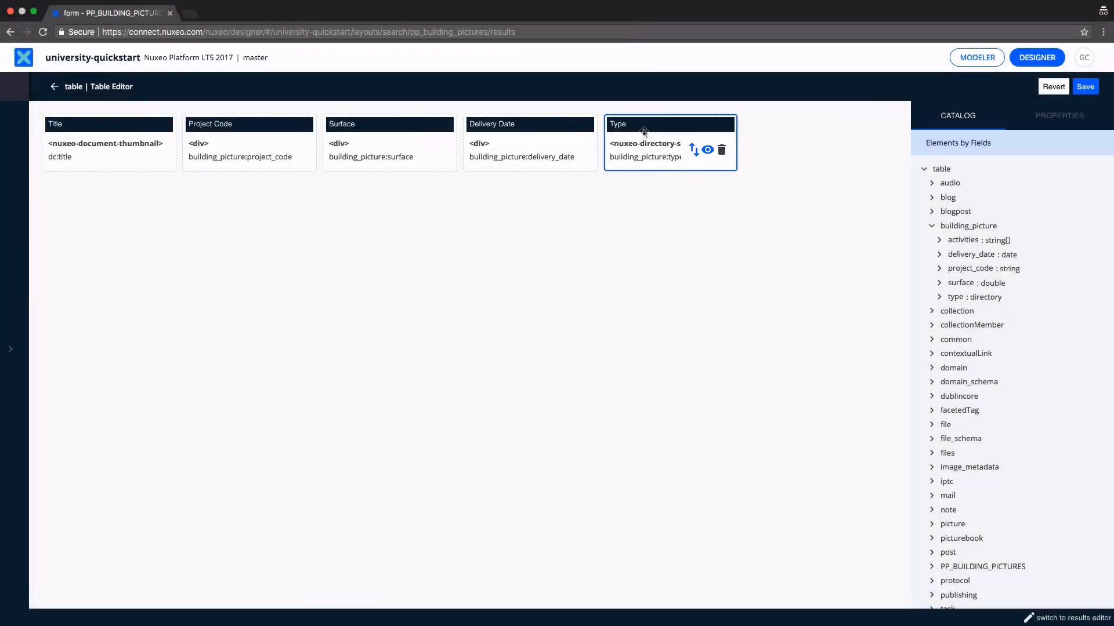
left_click_drag(644, 126, 355, 162)
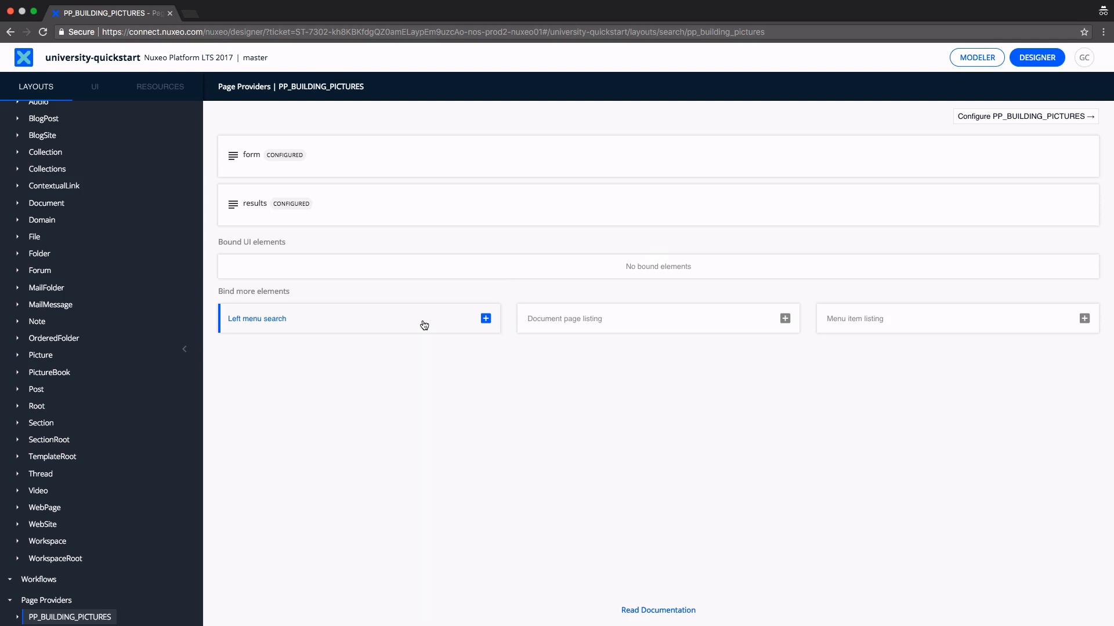
Bind a left menu search to the PP_BUILDING_PICTURES page provider and name it buildingsearch
left_click(424, 324)
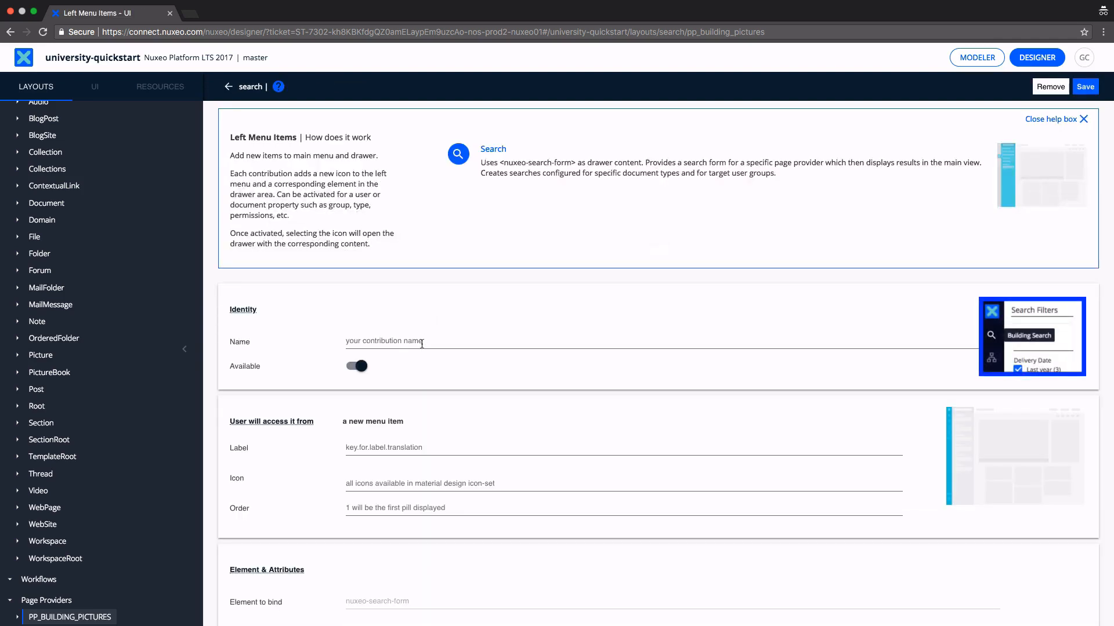
left_click(422, 341)
type("buildingsearch")
Set the menu item's label to Building Search, its icon to icons:search and its order to 1
scroll(441, 377, "down", 1)
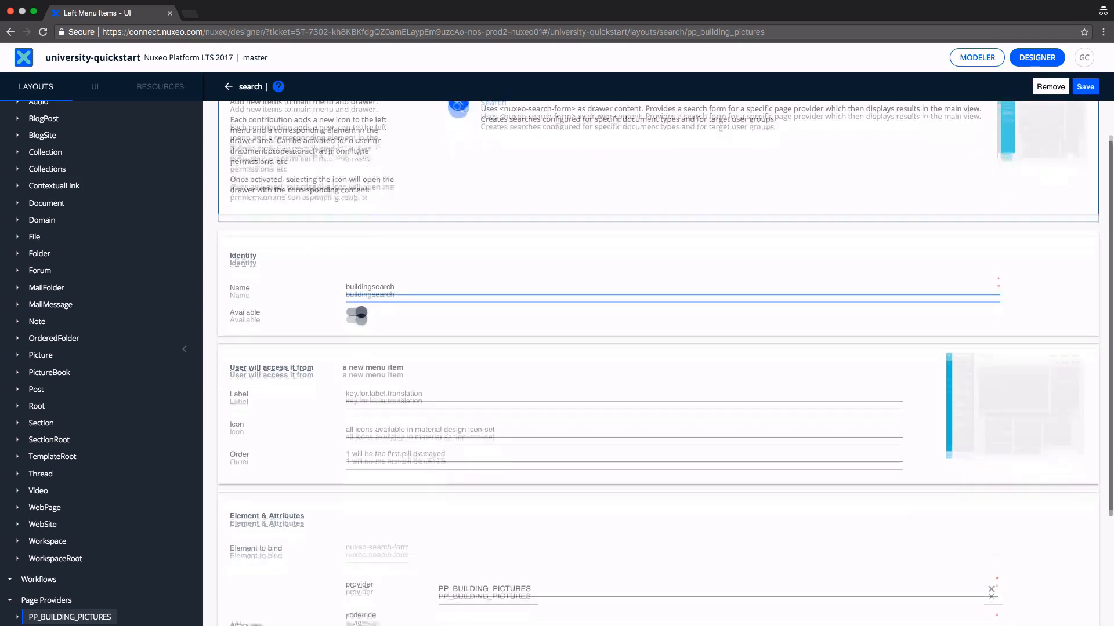
left_click(446, 386)
type("Building Search")
scroll(447, 388, "down", 1)
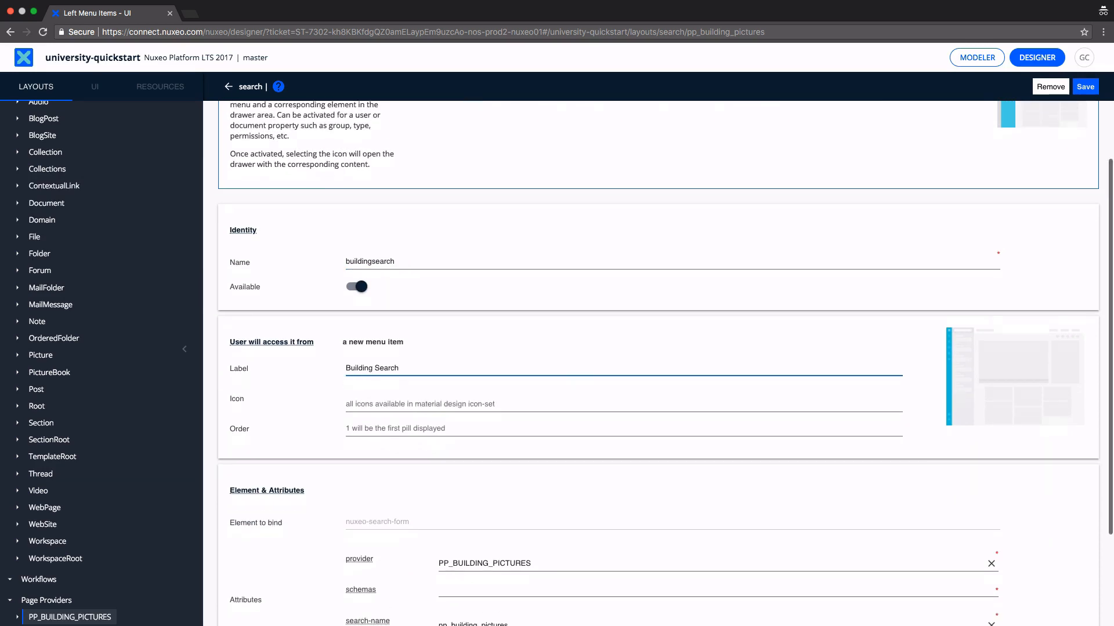
left_click(453, 395)
type("icons:search")
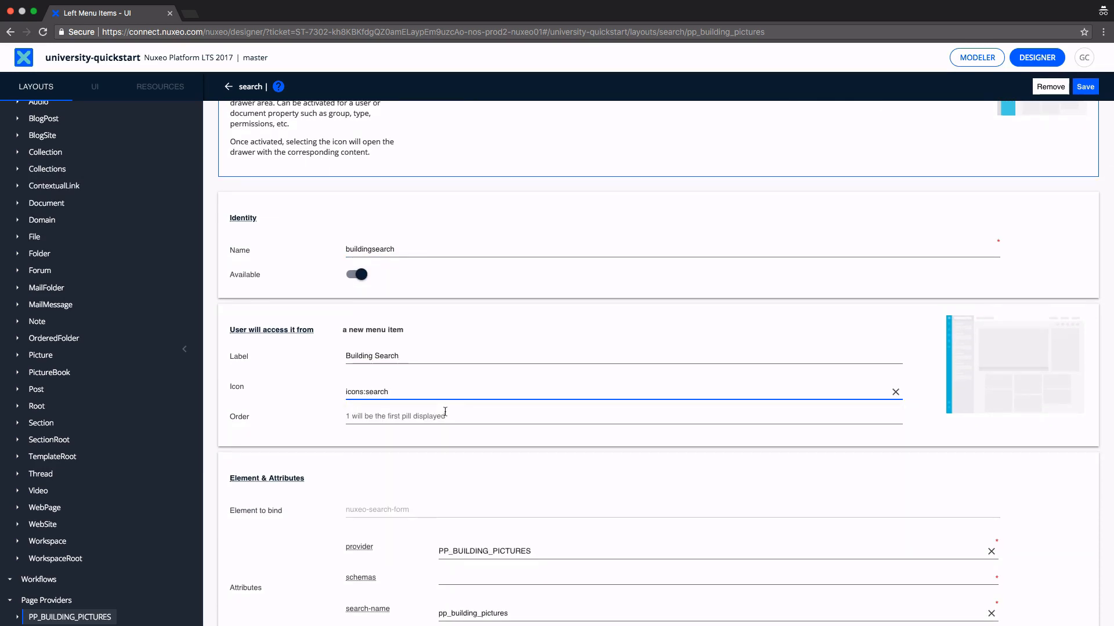
left_click(445, 413)
type("1")
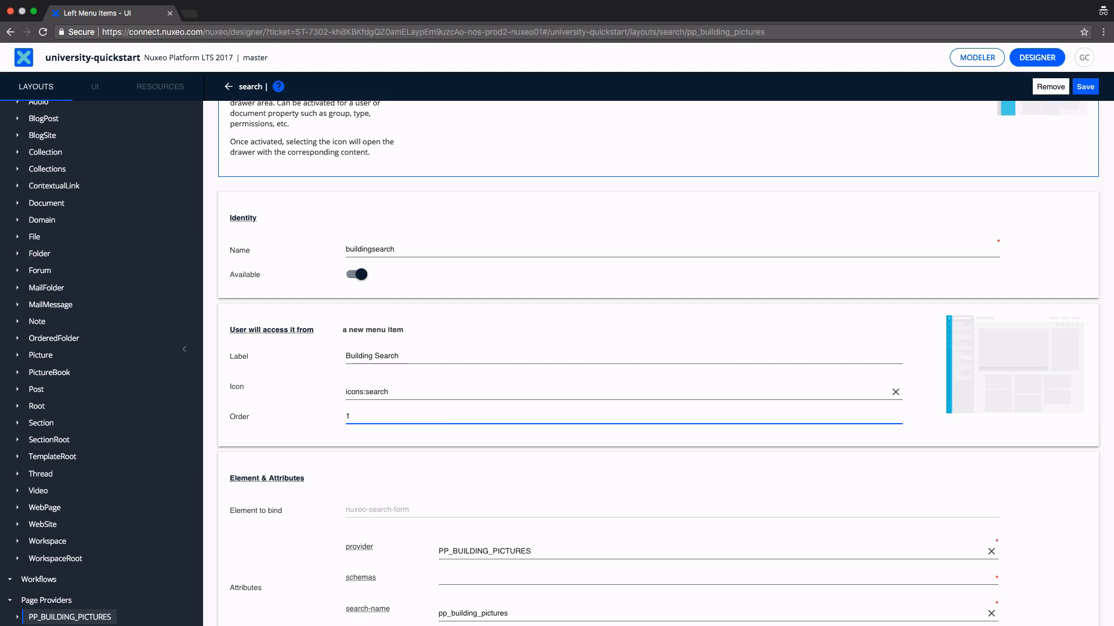
Set the Building Search menu item's schemas attribute to building_picture and dublincore
scroll(497, 484, "down", 3)
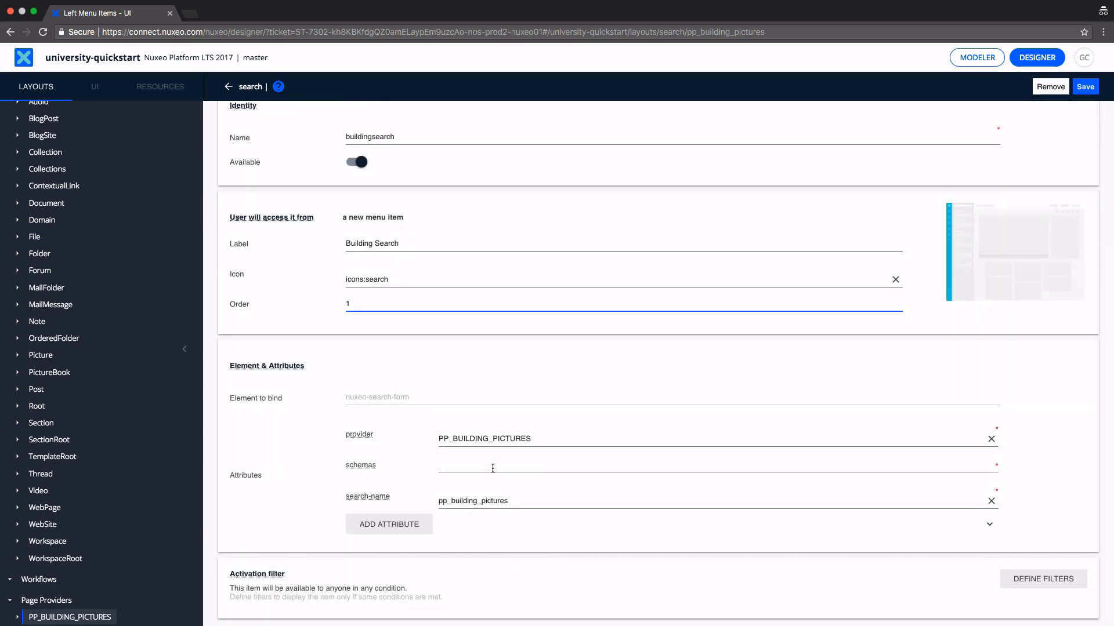
left_click(493, 467)
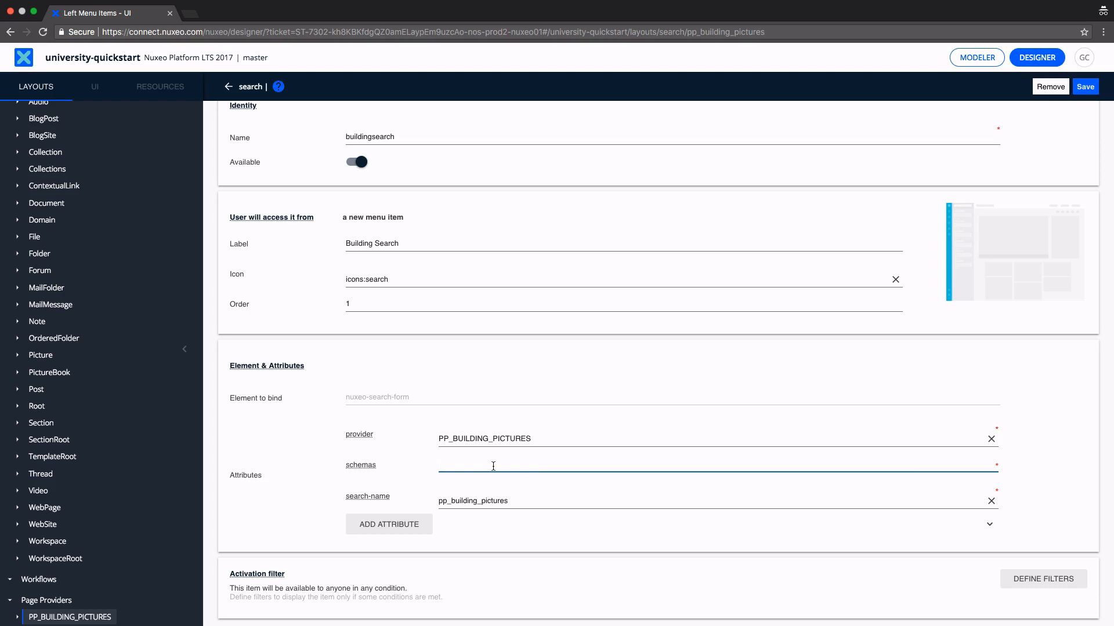
type("buil")
left_click(497, 481)
type("dub")
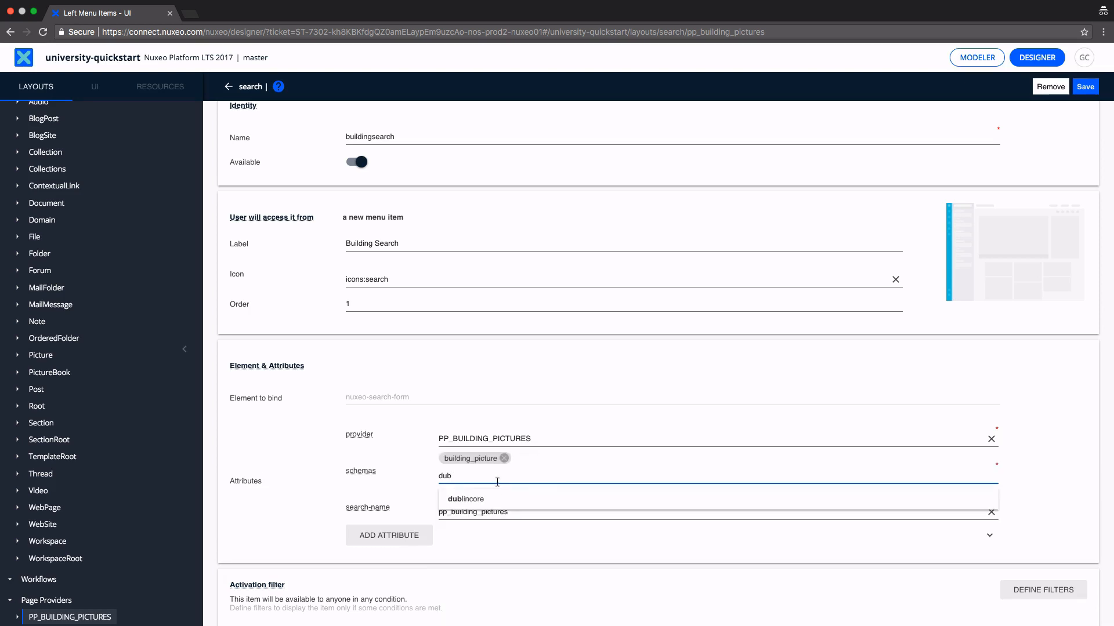
left_click(476, 497)
left_click(326, 502)
Define an activation filter for the Building Search item and enter "adm" as the user's group membership
scroll(326, 502, "down", 1)
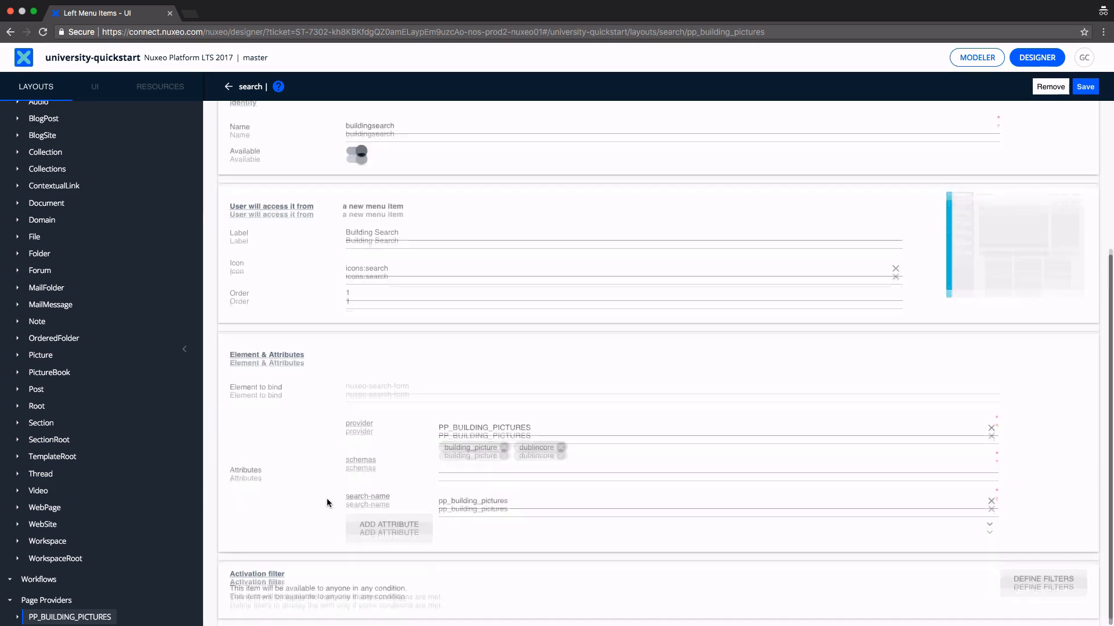
left_click(1014, 581)
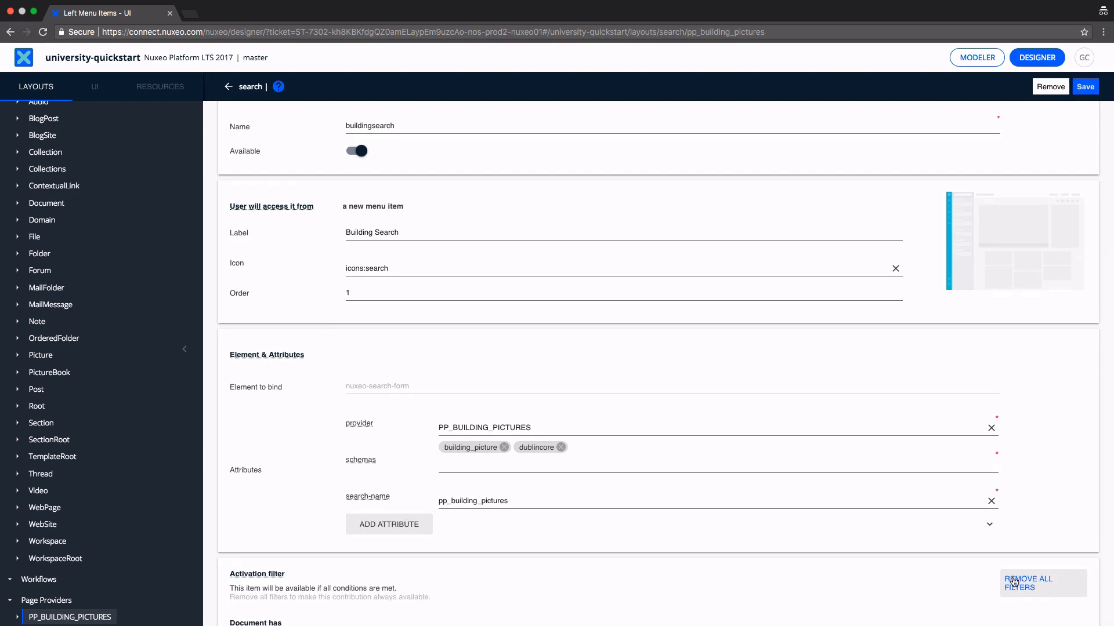
scroll(958, 574, "down", 10)
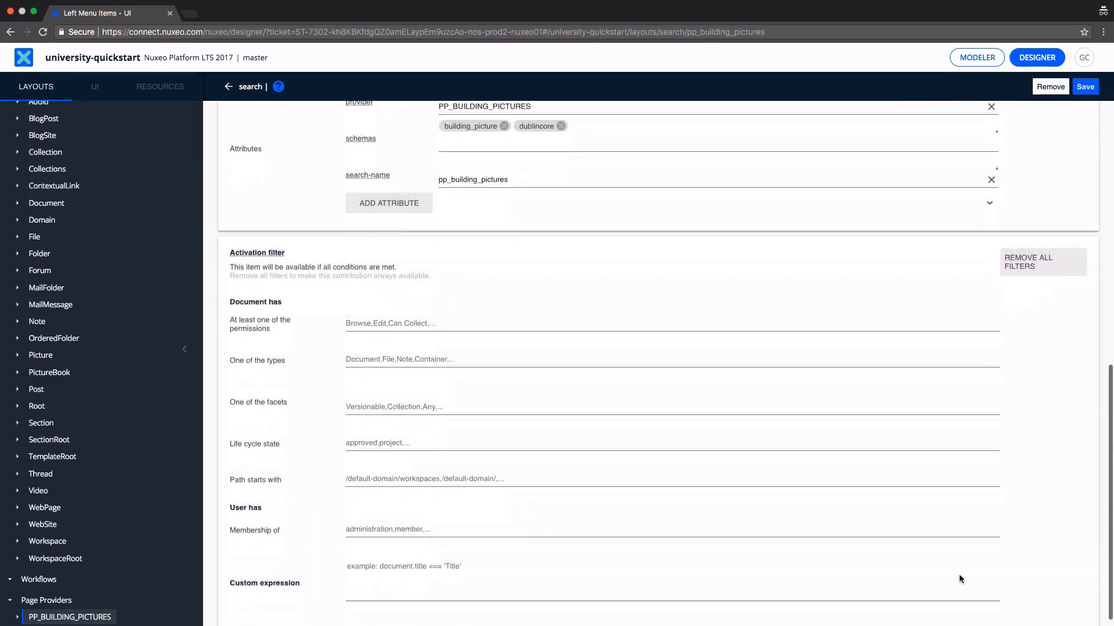
left_click(812, 521)
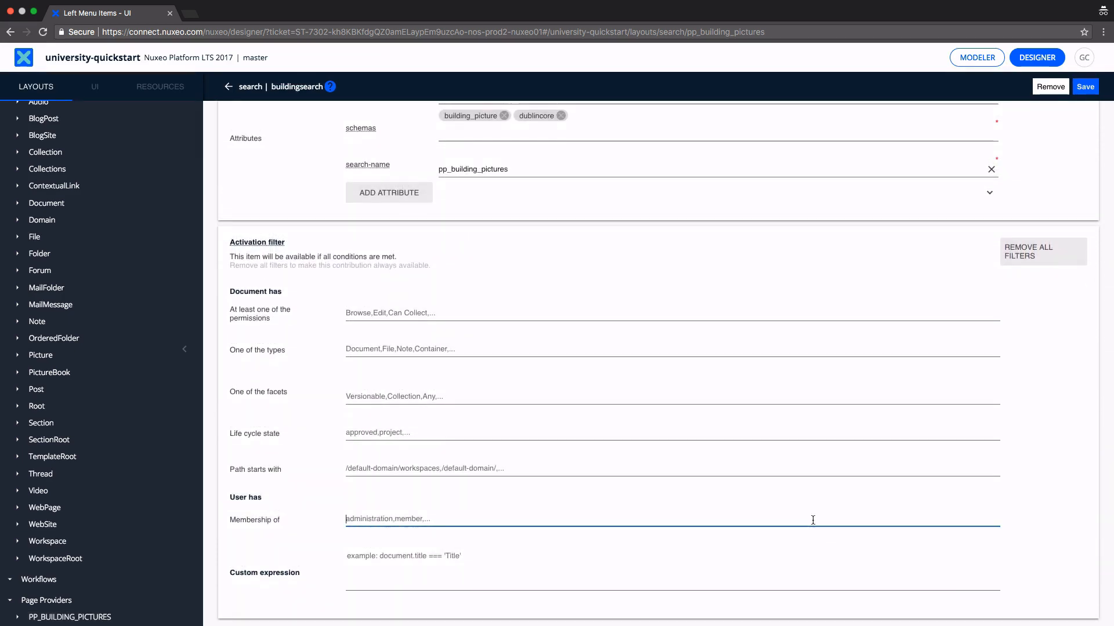
type("adm")
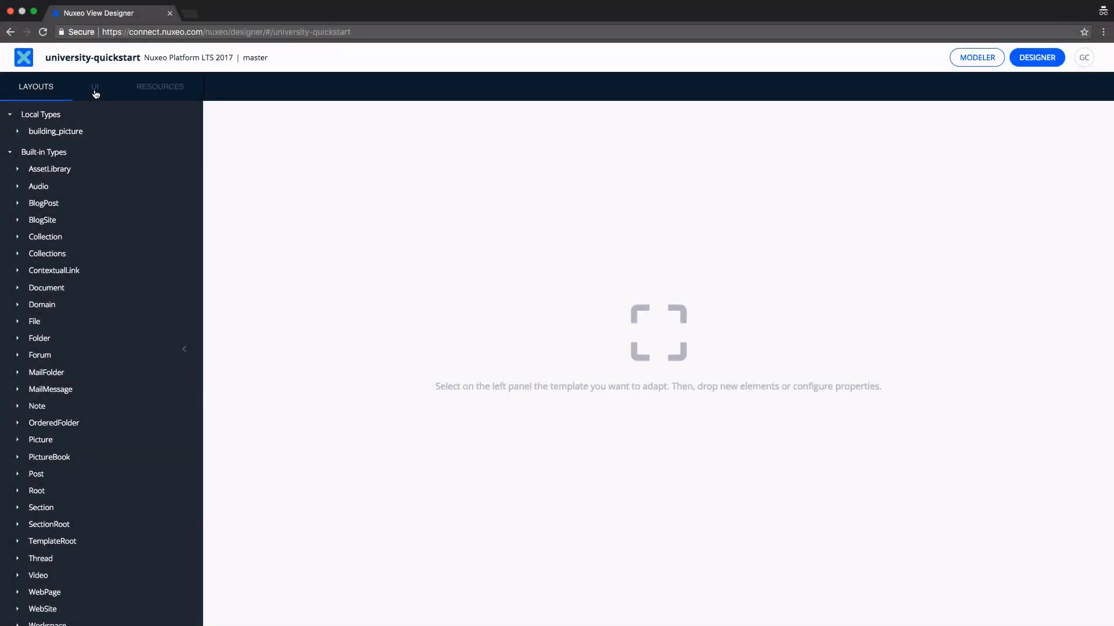
Create a new operation-type user action in the UI configuration and name it watermarkButton
left_click(96, 88)
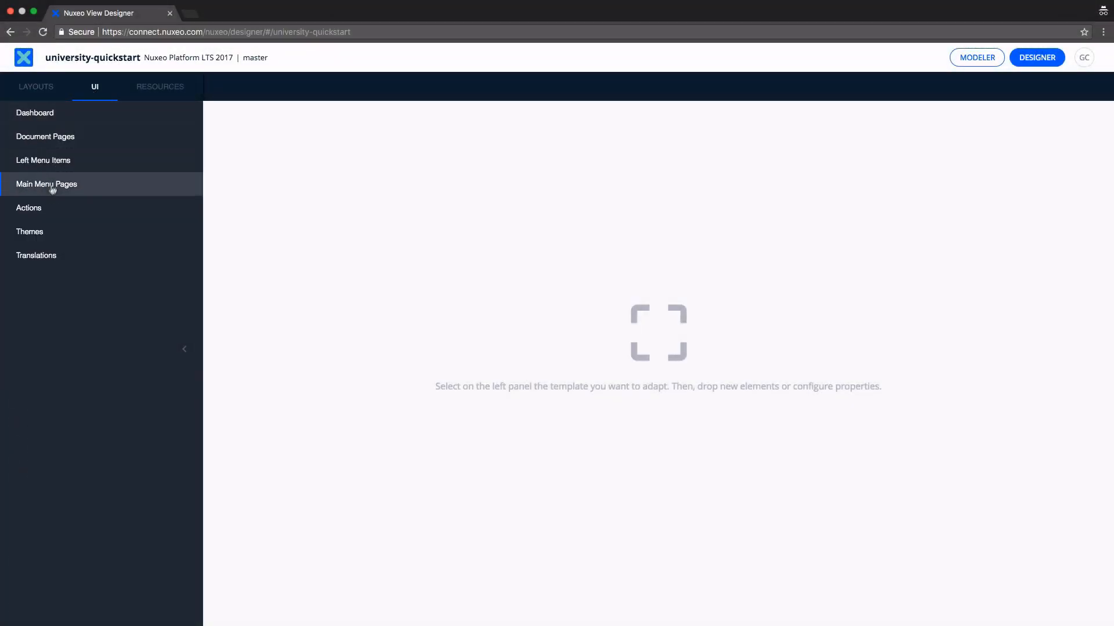
left_click(48, 213)
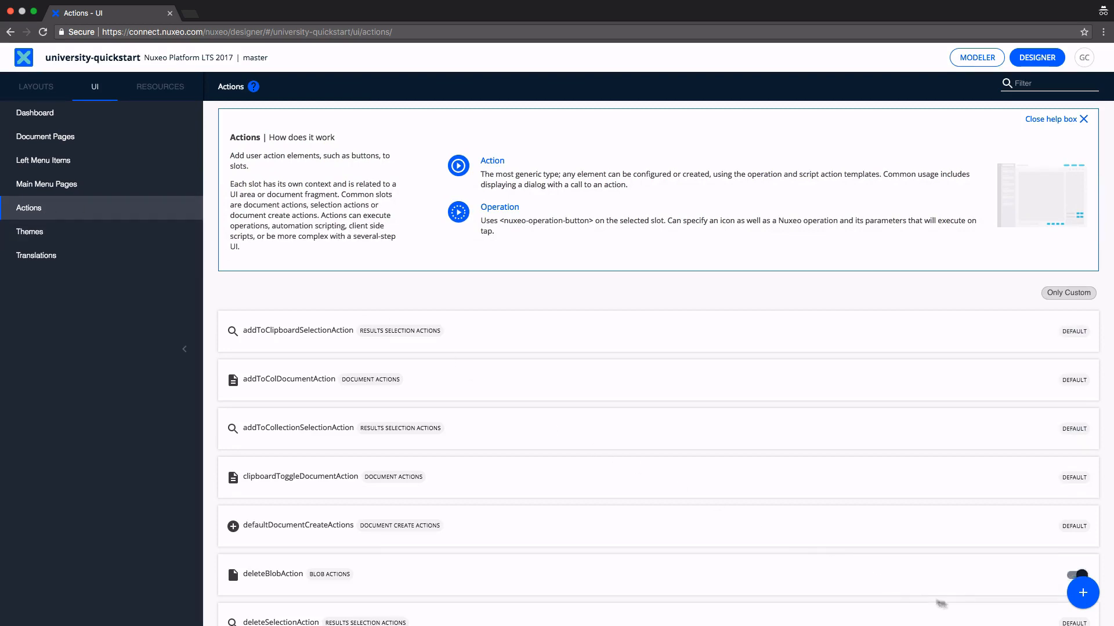
mouse_move(1080, 592)
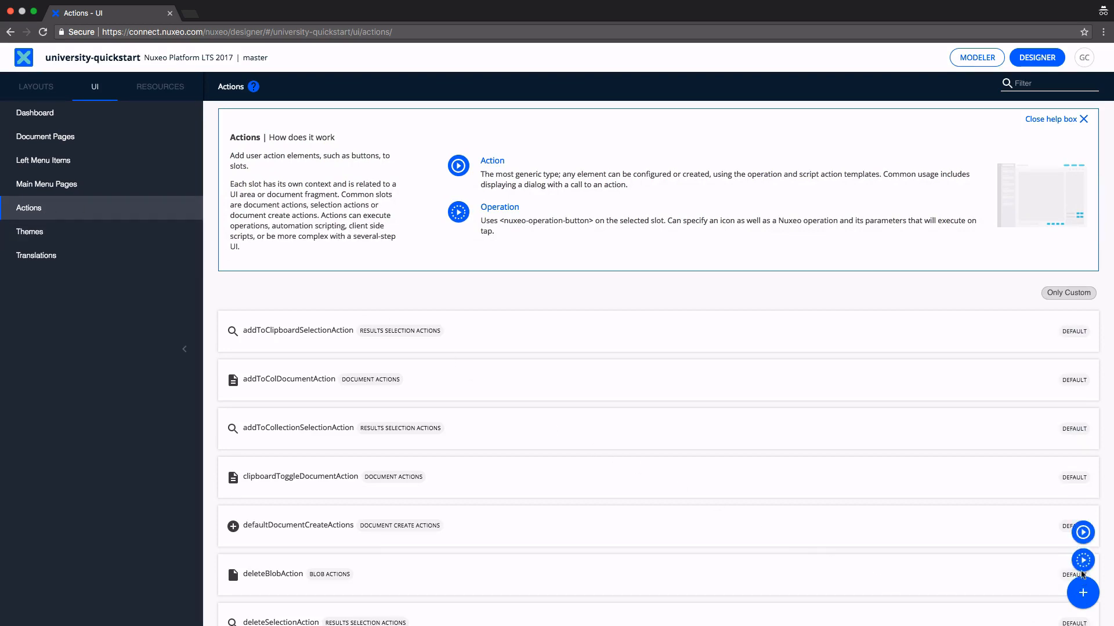
mouse_move(1082, 562)
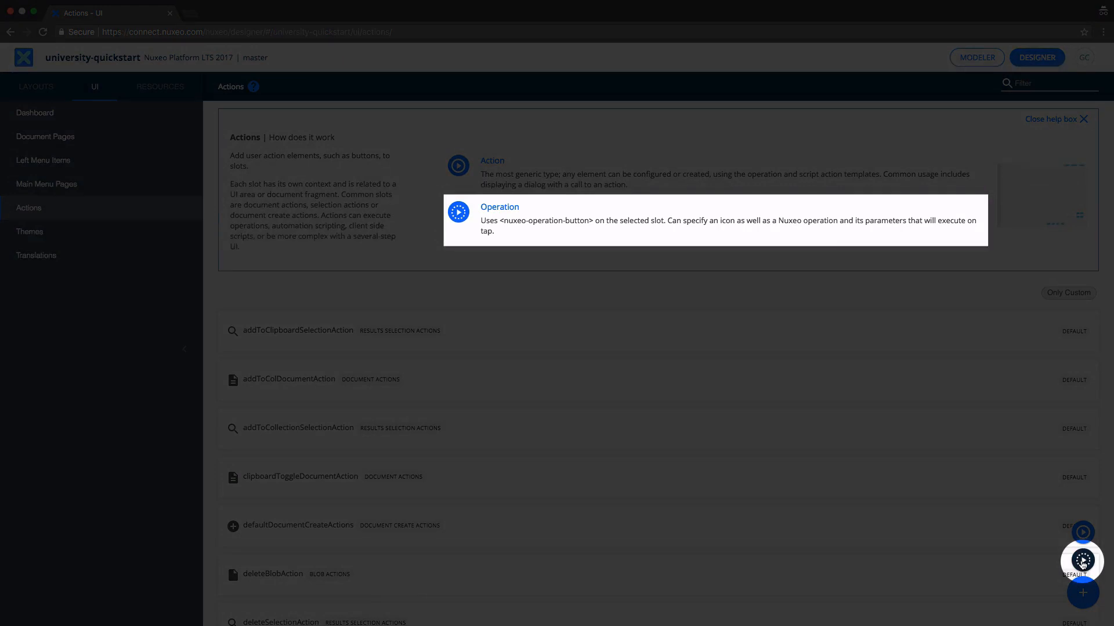
left_click(1082, 561)
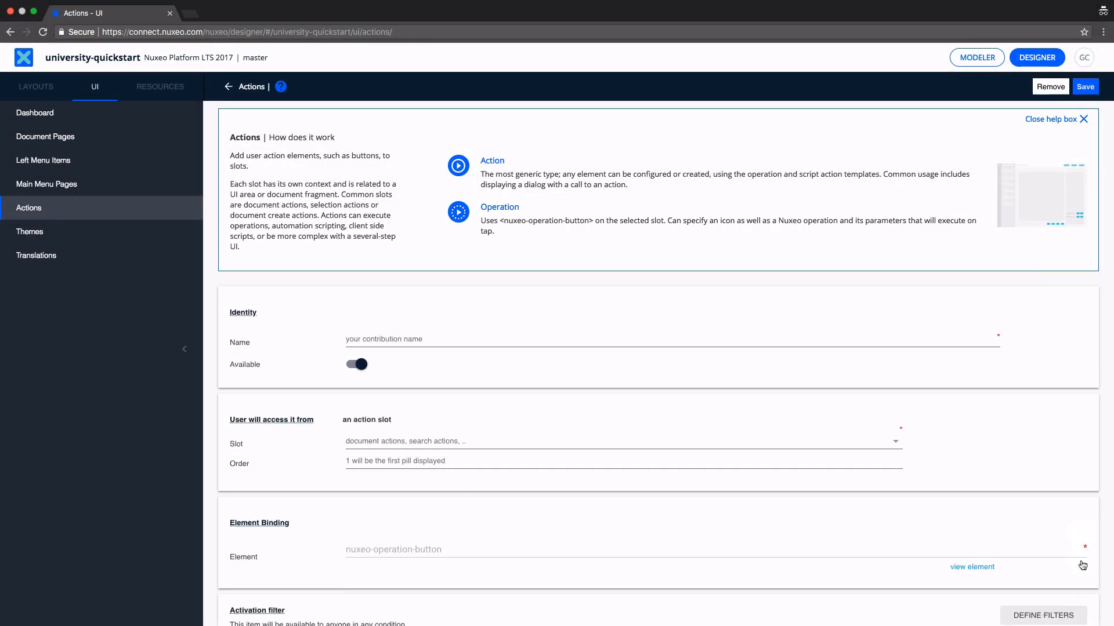
left_click(525, 340)
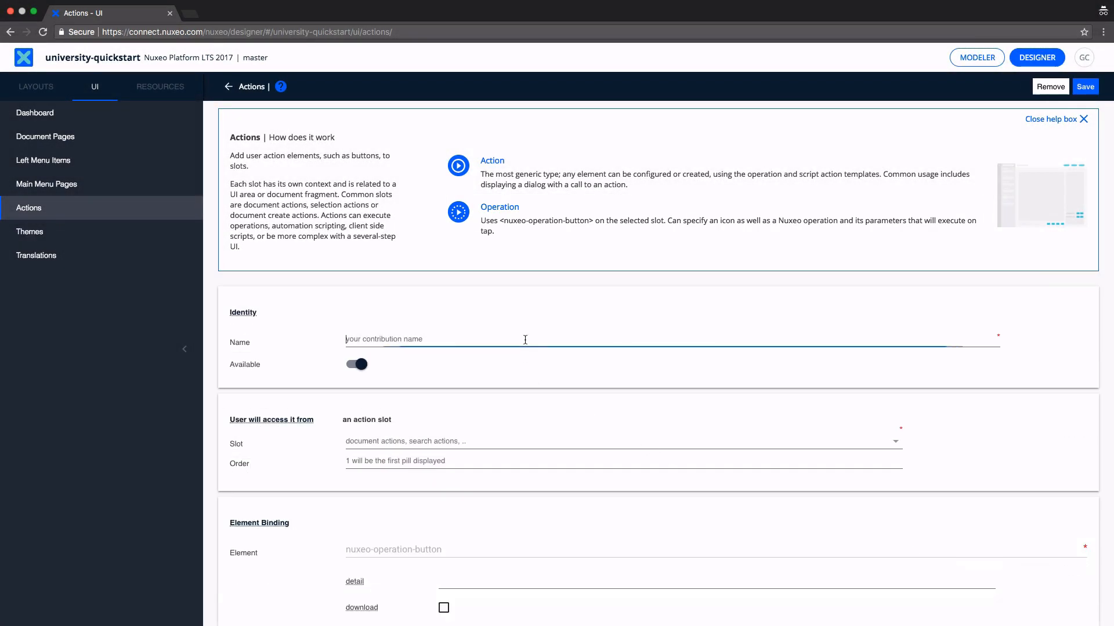
type("watermarkButton")
Assign the watermarkButton action to the Document Actions slot with order 1
scroll(525, 343, "down", 3)
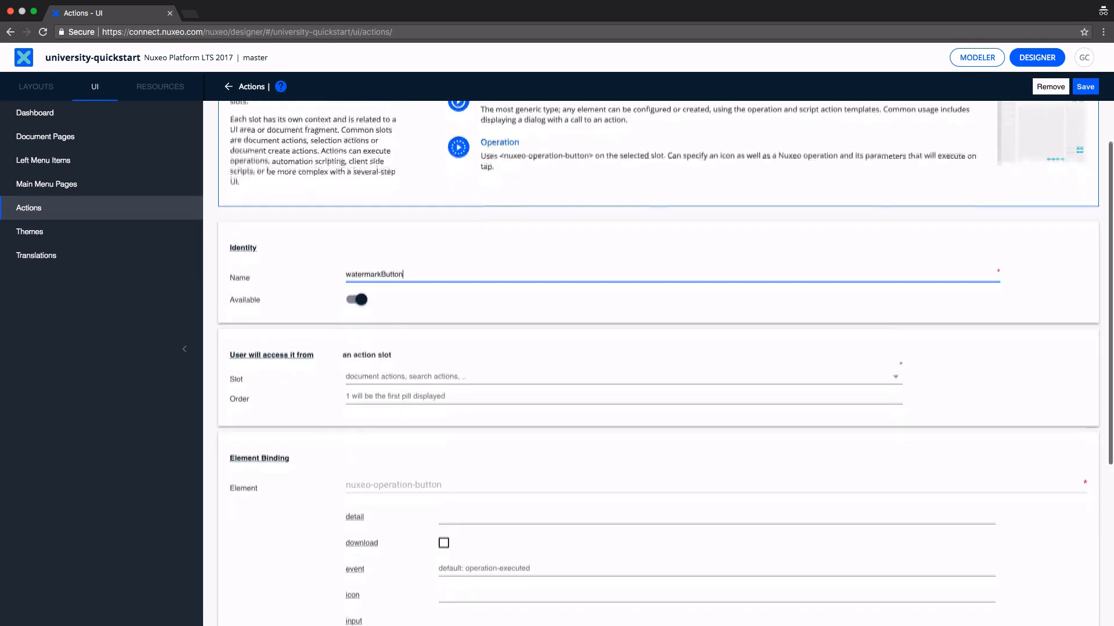
left_click(522, 366)
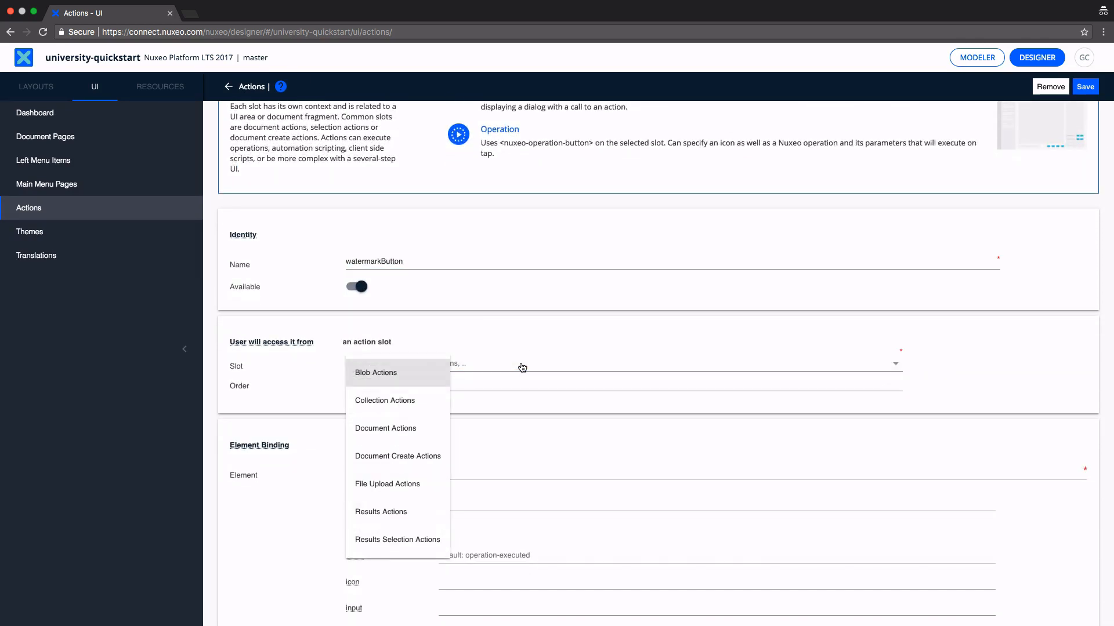
left_click(419, 429)
left_click(409, 390)
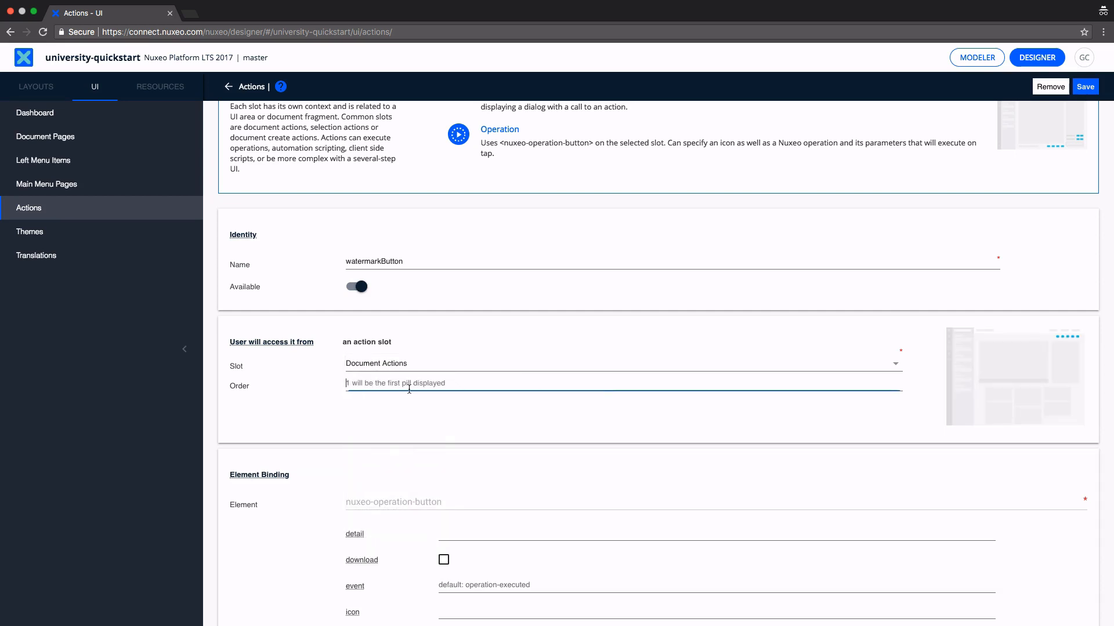
type("1")
Set the operation button's input to [[document]], its icon to icons:check and its label to "Download your watermarked picture"
scroll(352, 387, "down", 5)
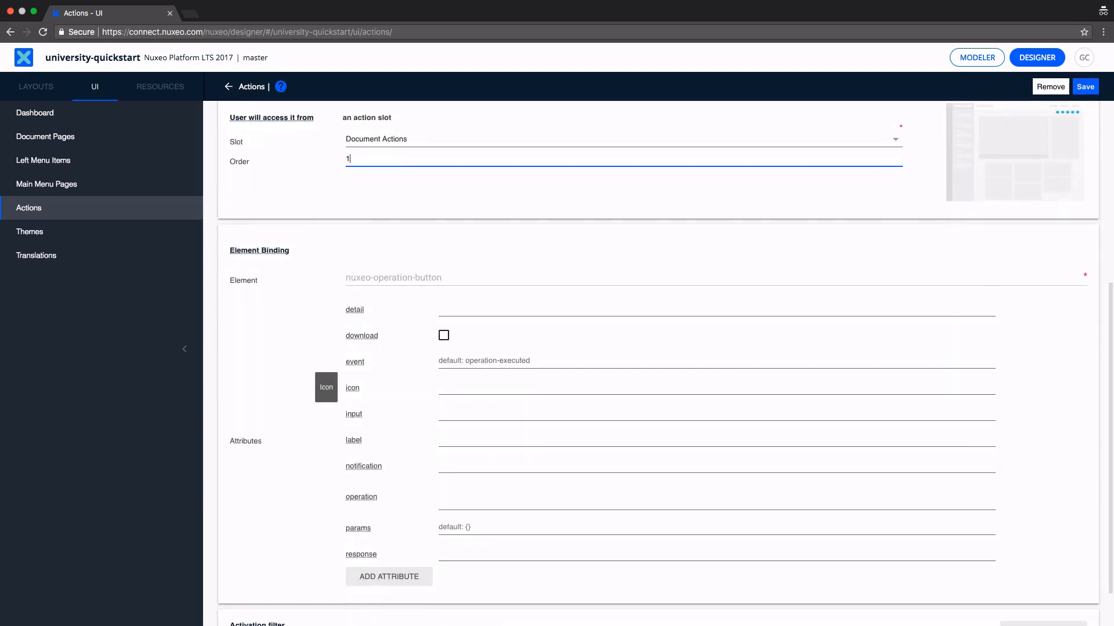
left_click(508, 412)
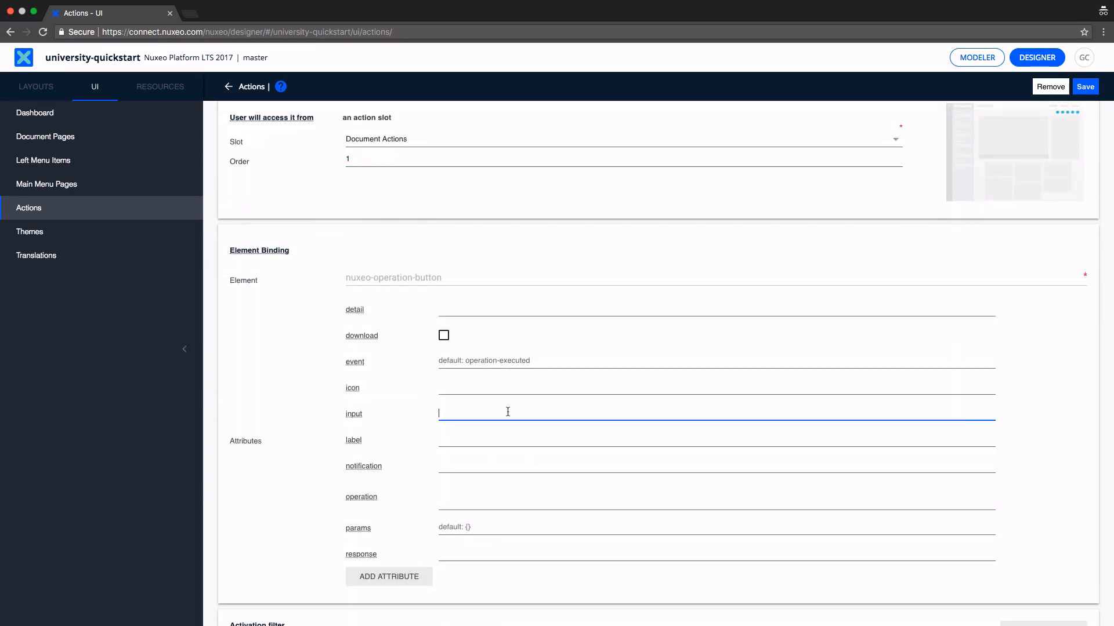
type("[[document]]")
left_click(503, 391)
type("icons:check")
scroll(501, 394, "down", 2)
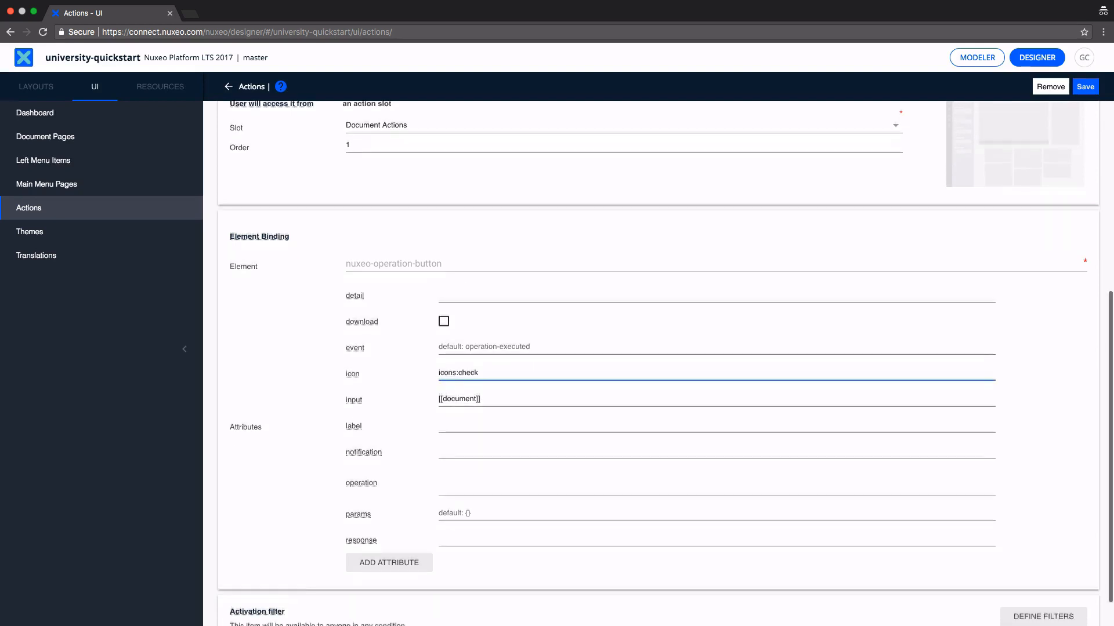
left_click(499, 391)
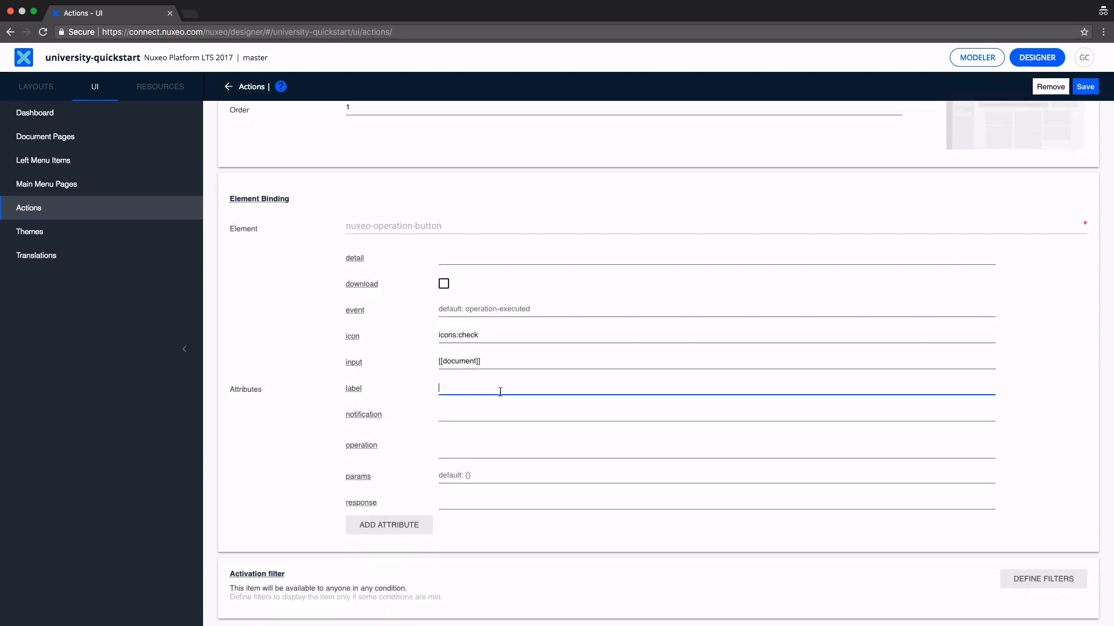
type("Download your watermarked picture")
Bind the button to the convertPDFwithWatermark automation chain and enable its download attribute
left_click(497, 414)
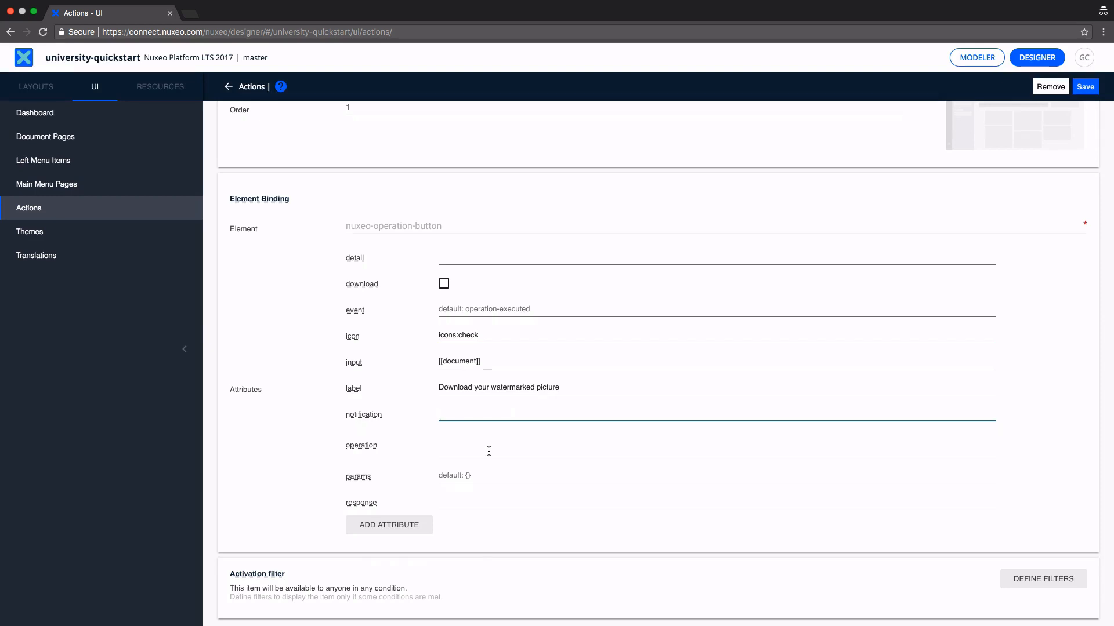
left_click(488, 451)
type("conv")
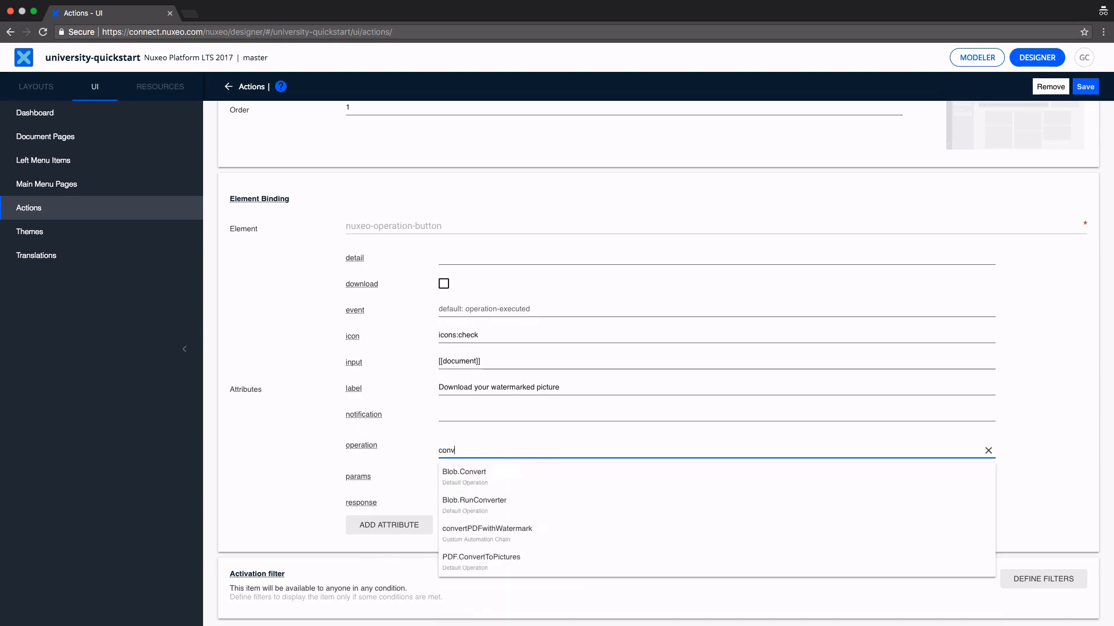
left_click(502, 544)
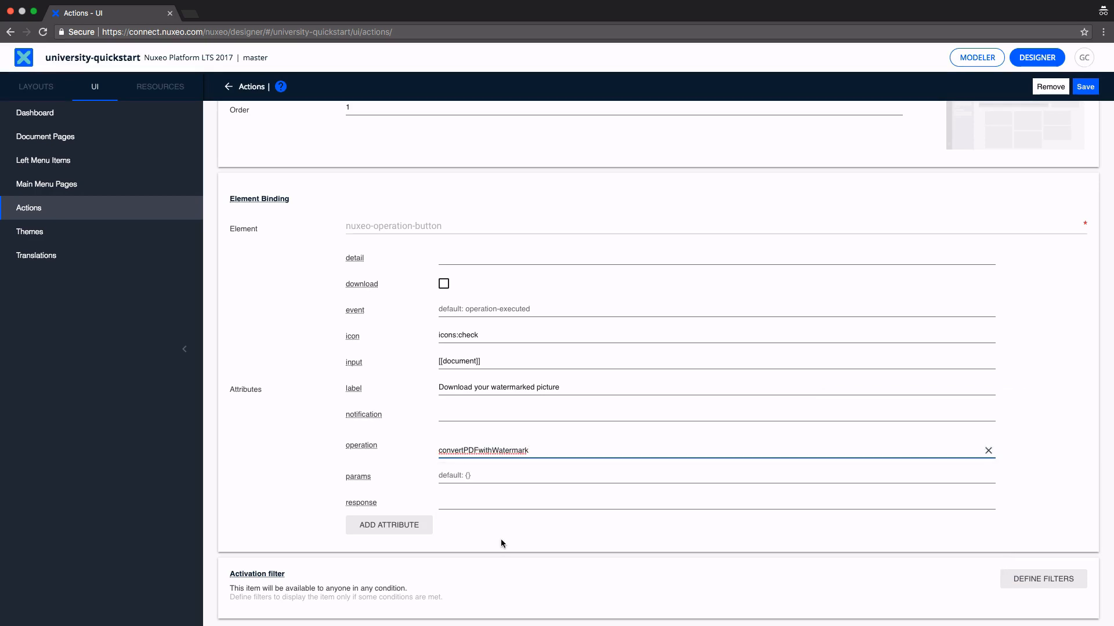
left_click(444, 285)
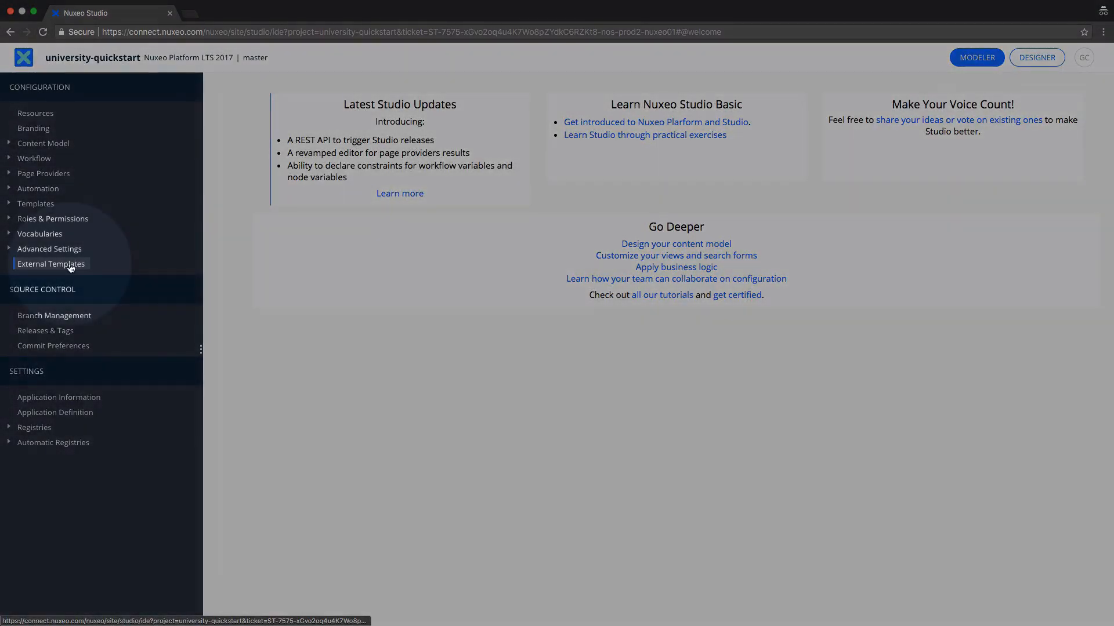
Open the external templates and search the page for "Univer" to locate the University Platform Quickstart Course Configuration
left_click(70, 265)
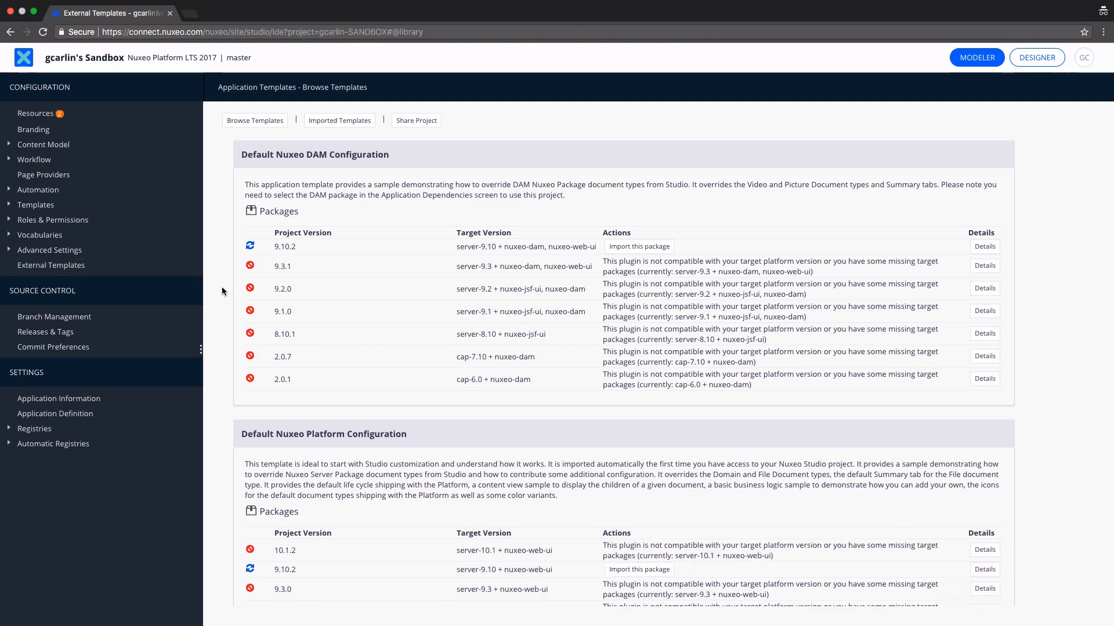
key("super+f")
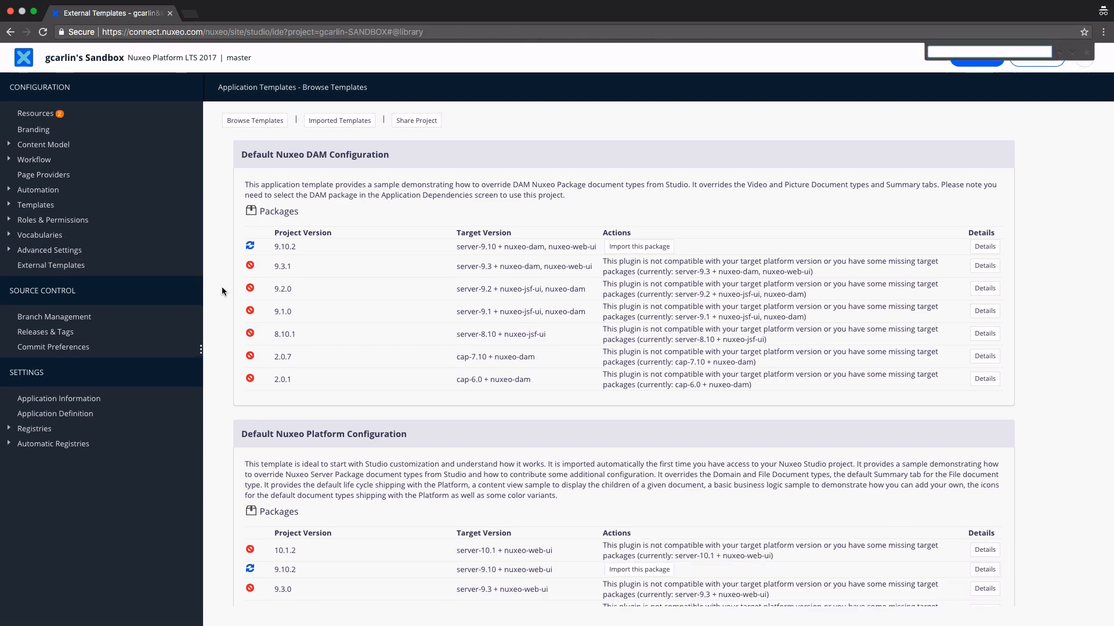
type("Univer")
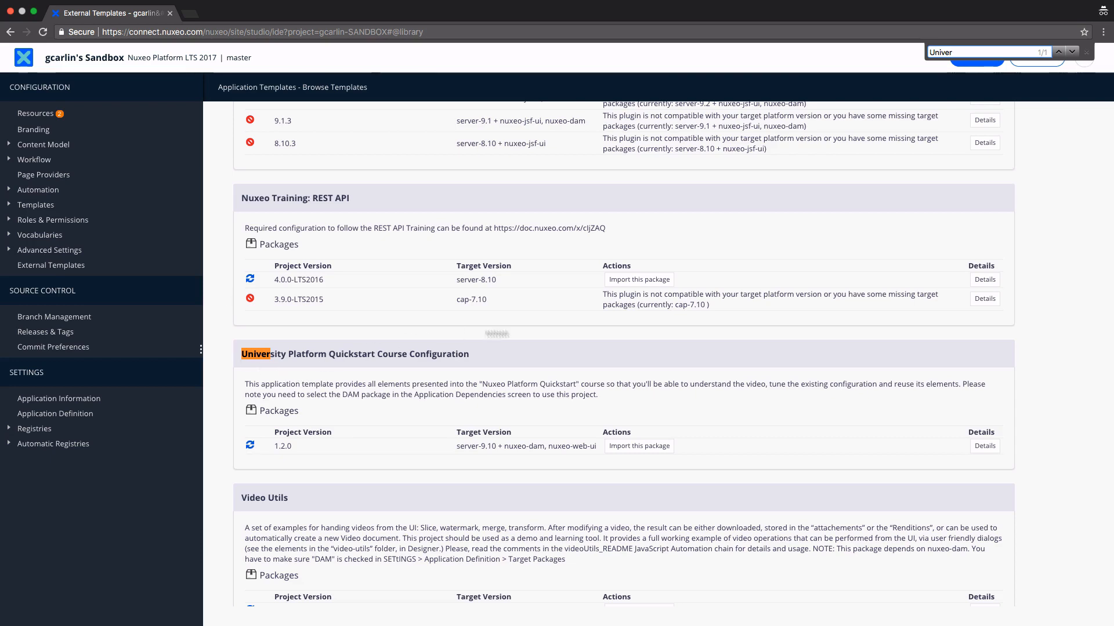
Review the project summary of University Platform Quickstart Course Configuration 1.2.0 and start importing the package
left_click(985, 447)
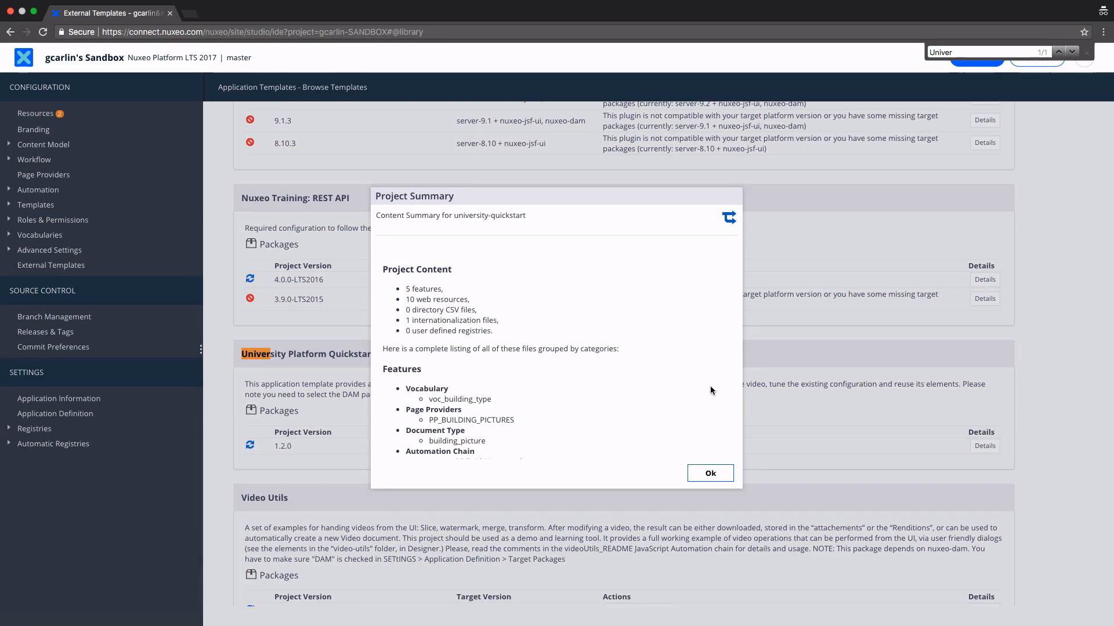
scroll(710, 387, "down", 5)
scroll(711, 386, "down", 1)
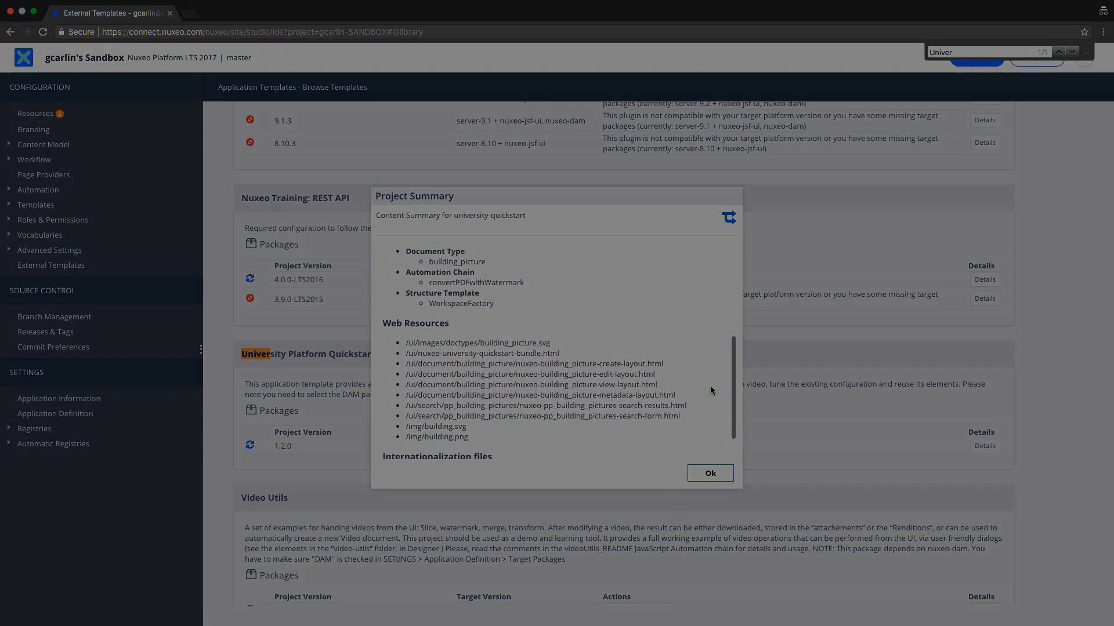
left_click(710, 473)
left_click(651, 448)
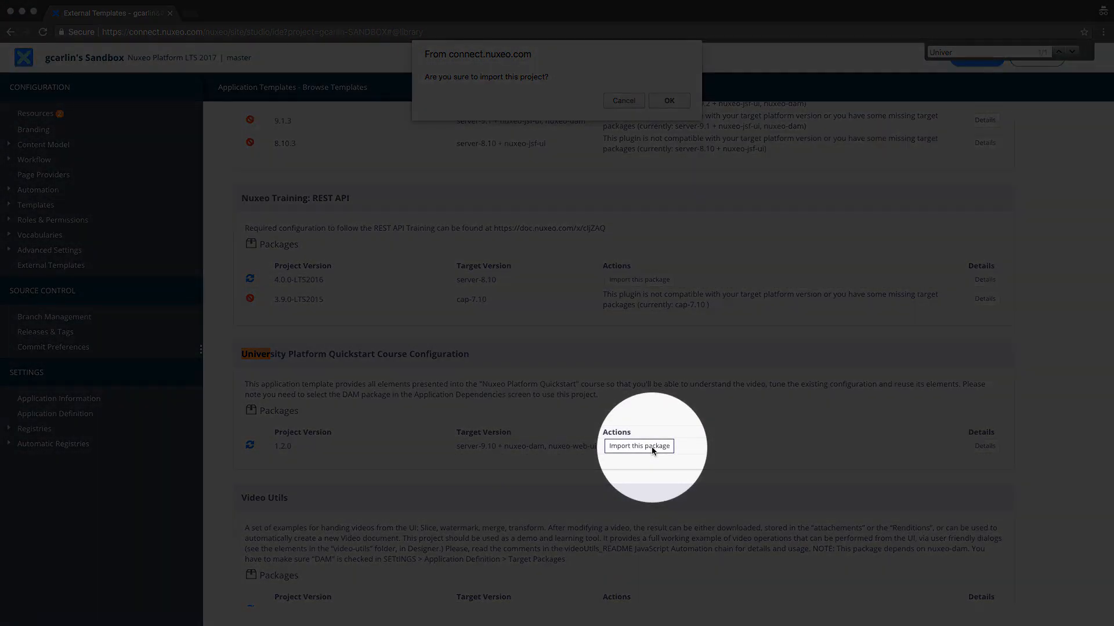